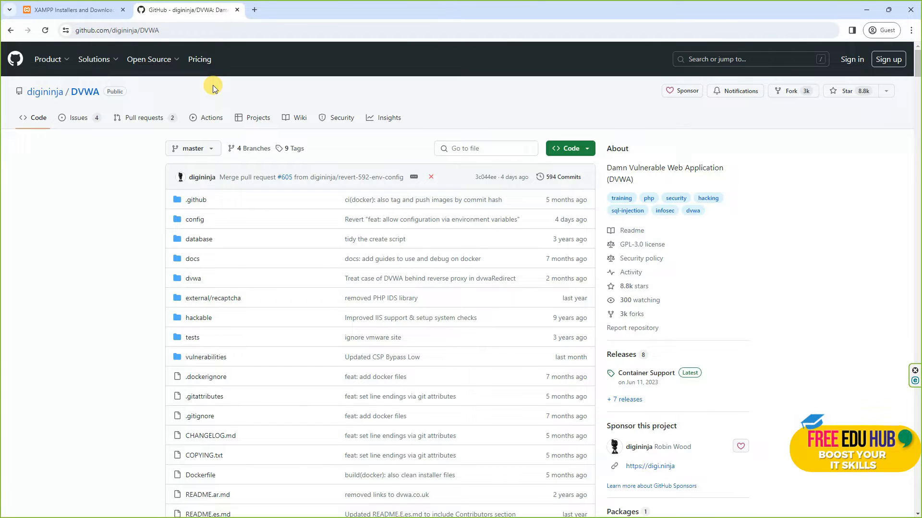
# Look at the XAMPP for Windows download page and the download options of the DVWA repository on GitHub
pyautogui.click(82, 11)
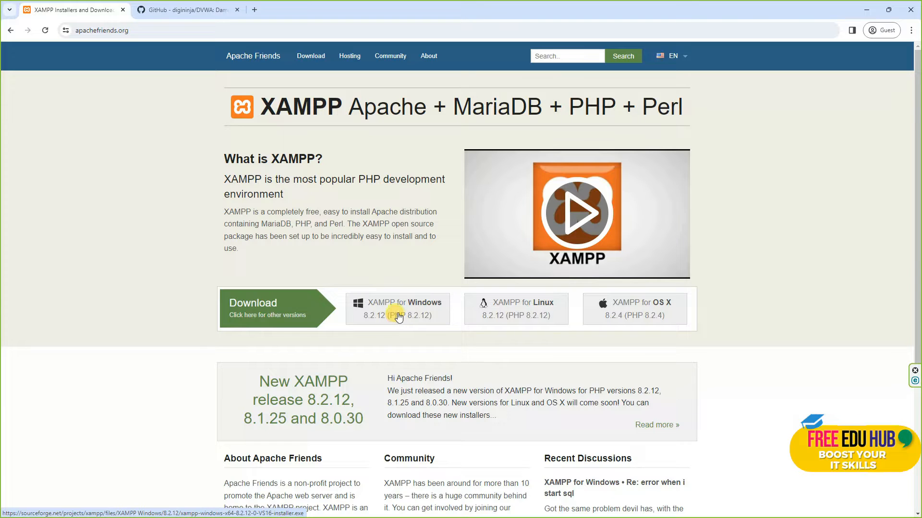
pyautogui.click(183, 11)
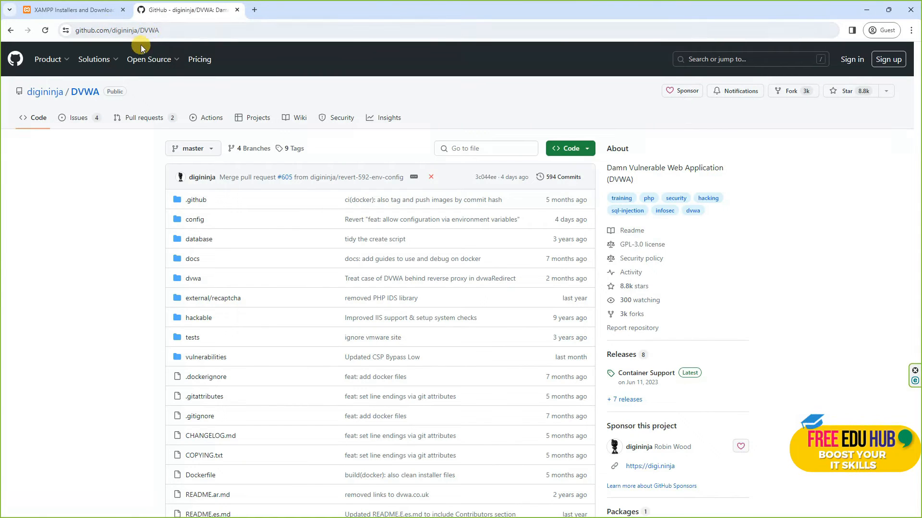
pyautogui.click(580, 151)
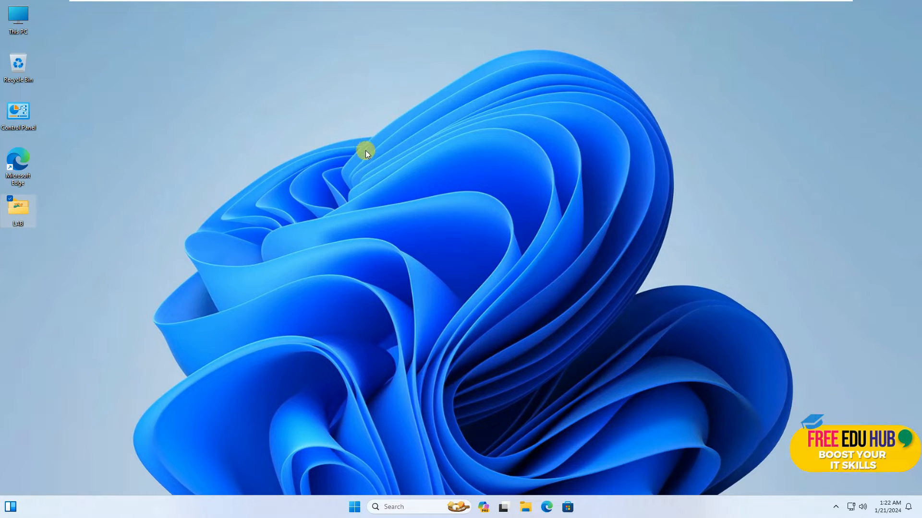
# Open the LAB folder from the desktop in a maximized window and show its contents as large icons
pyautogui.doubleClick(25, 208)
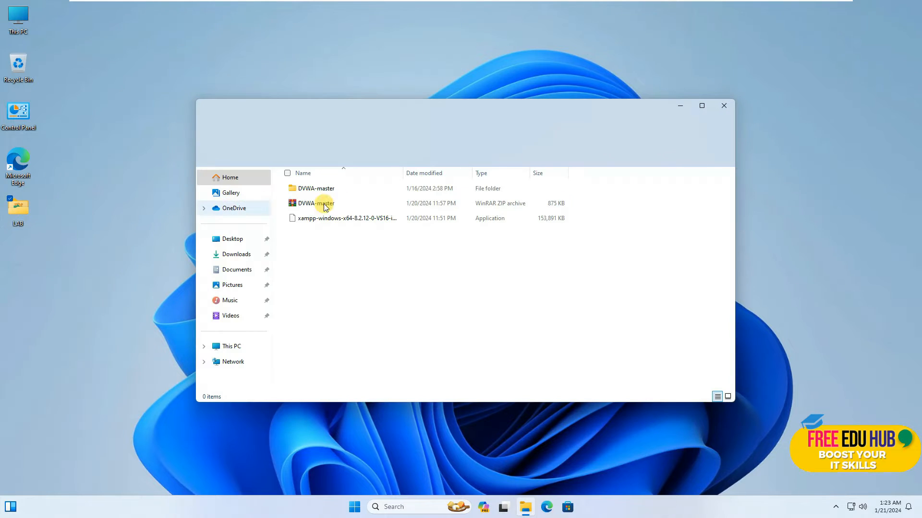
pyautogui.doubleClick(436, 106)
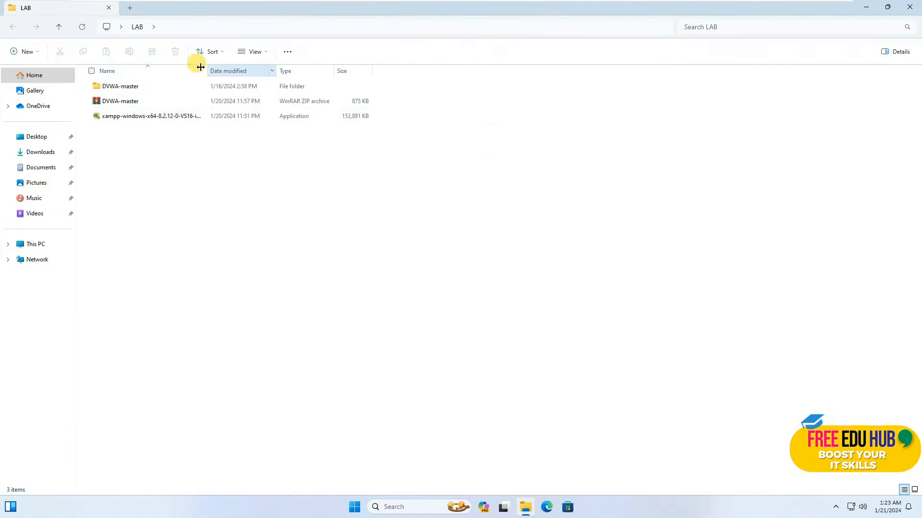
pyautogui.click(262, 56)
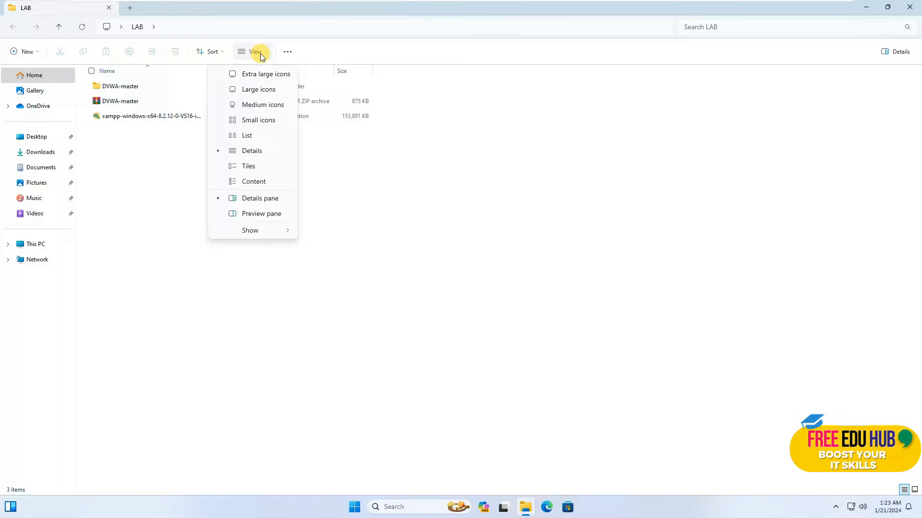
pyautogui.click(249, 105)
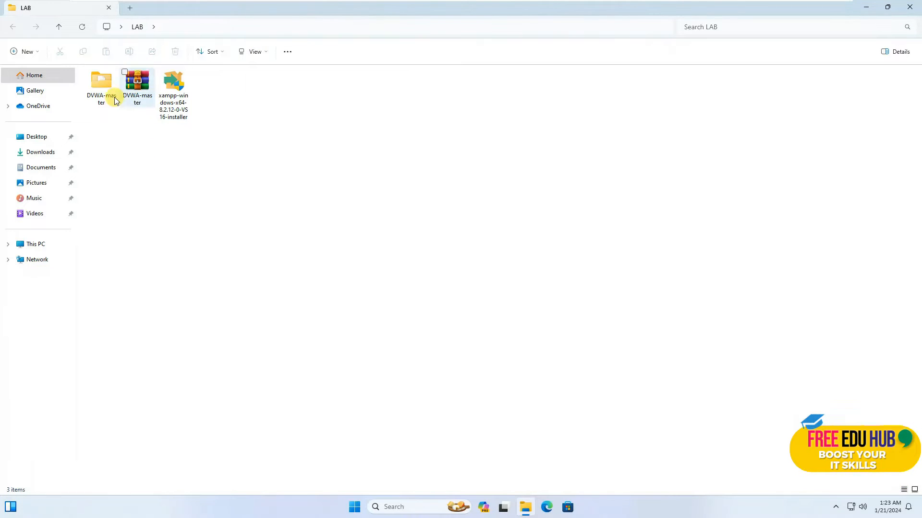
pyautogui.click(265, 53)
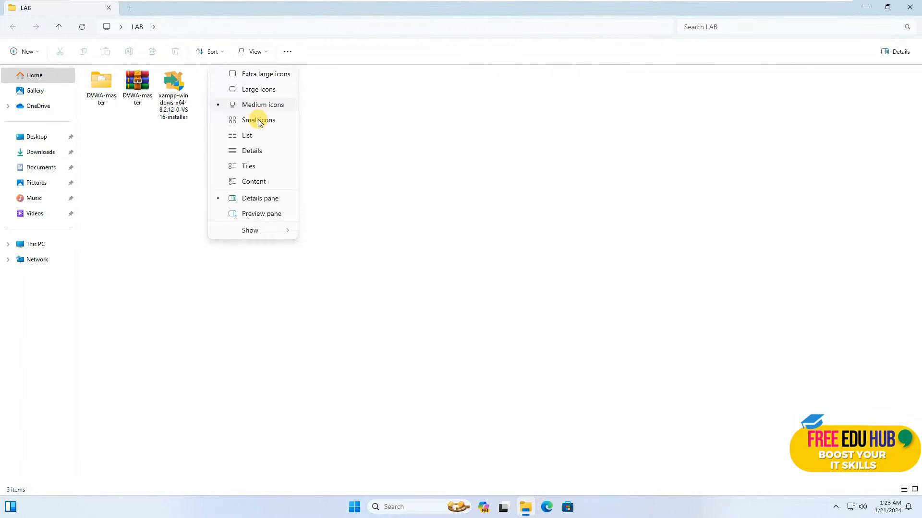
pyautogui.click(259, 89)
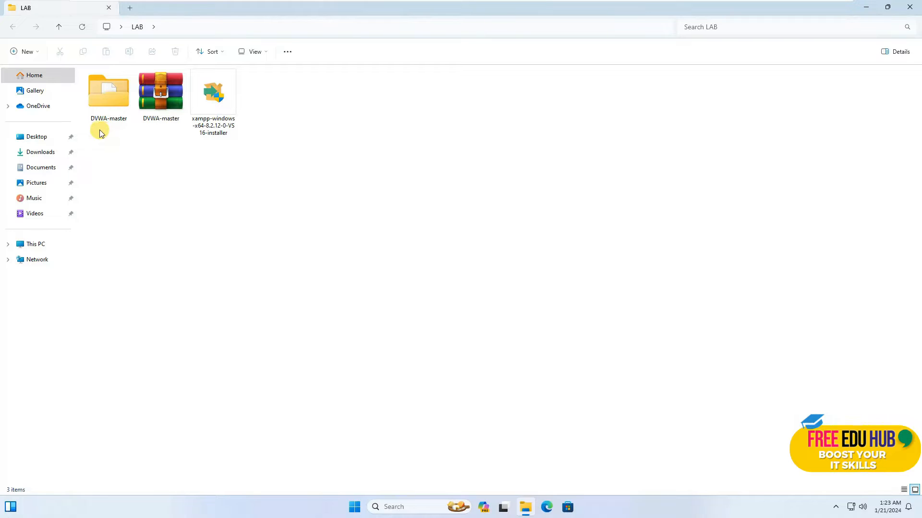
# Rename the DVWA-master folder to DVWA
pyautogui.click(111, 120)
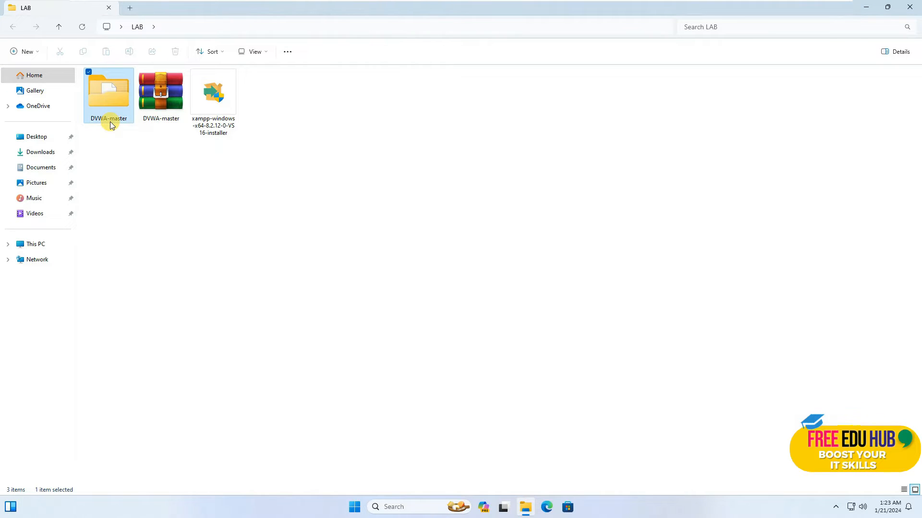
pyautogui.press('F2')
pyautogui.press('Right')
pyautogui.press('BackSpace')
pyautogui.press('BackSpace')
pyautogui.press('BackSpace')
pyautogui.press('BackSpace')
pyautogui.press('BackSpace')
pyautogui.press('BackSpace')
pyautogui.press('BackSpace')
# Open the DVWA folder, show its contents as large icons, and go into its config subfolder
pyautogui.doubleClick(110, 122)
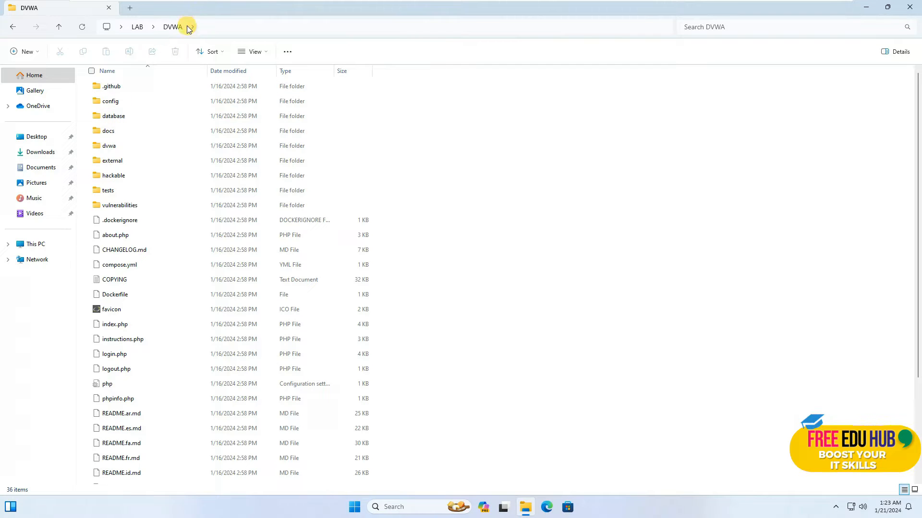
pyautogui.click(256, 52)
pyautogui.click(255, 93)
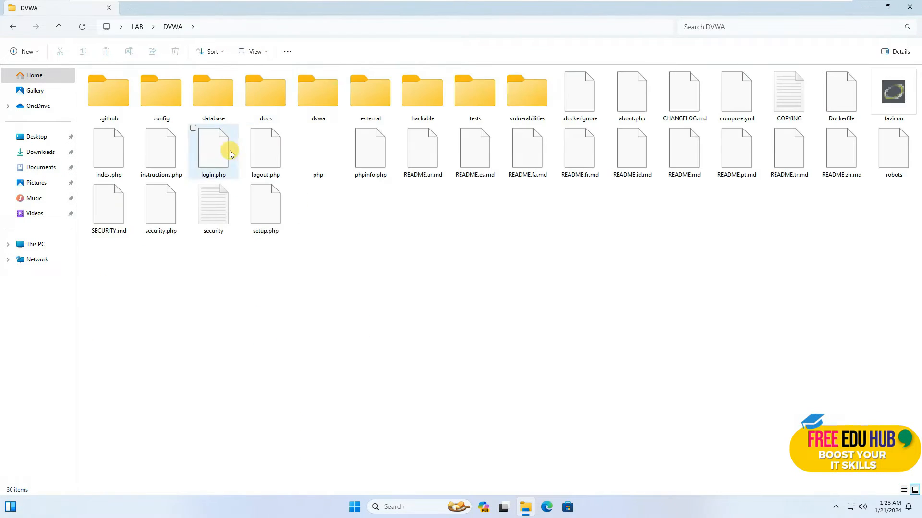
pyautogui.doubleClick(162, 97)
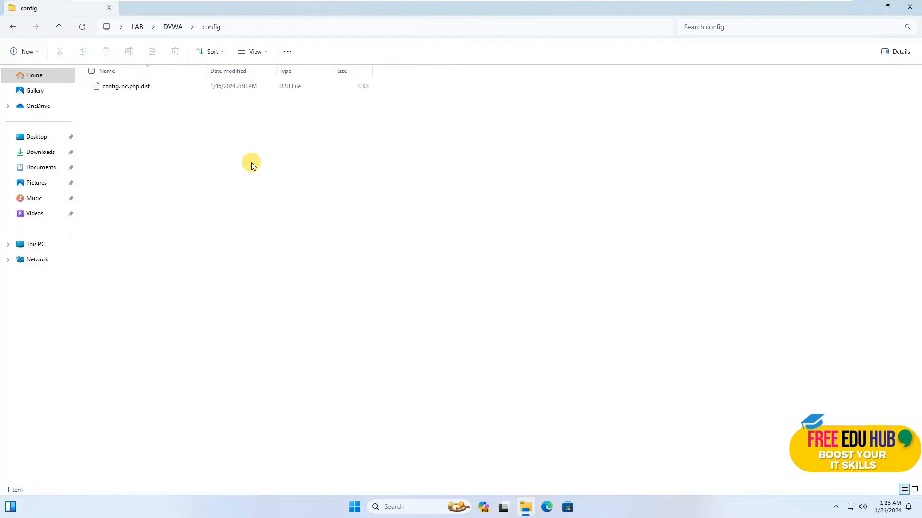
# Duplicate config.inc.php.dist within the config folder
pyautogui.click(134, 92)
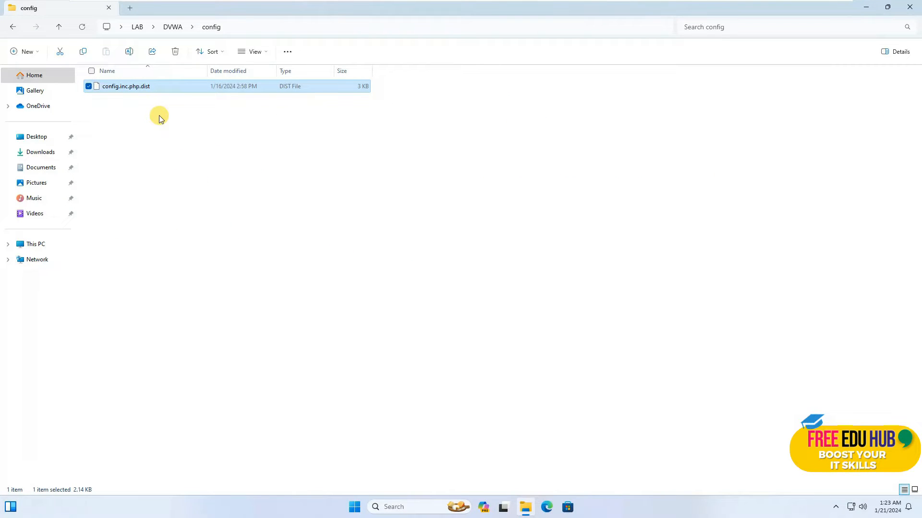
pyautogui.hotkey('ctrl', 'c')
pyautogui.click(157, 131)
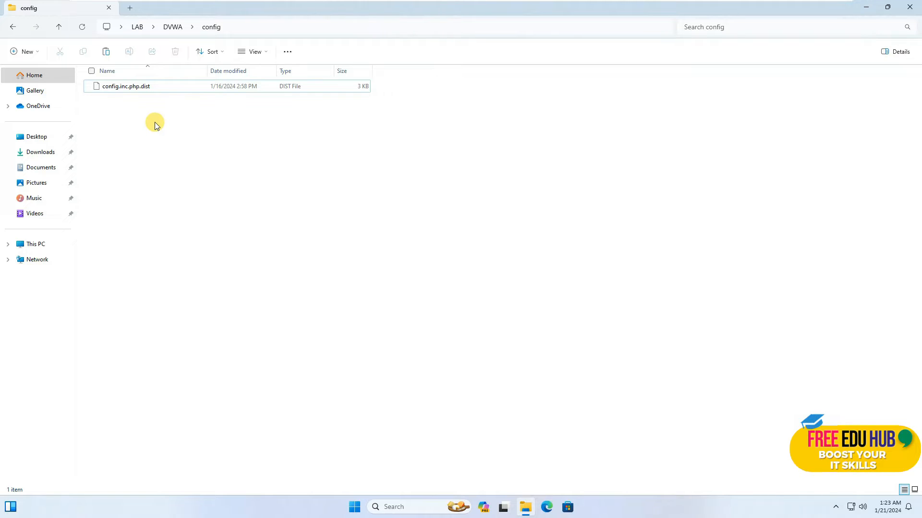
pyautogui.hotkey('ctrl', 'v')
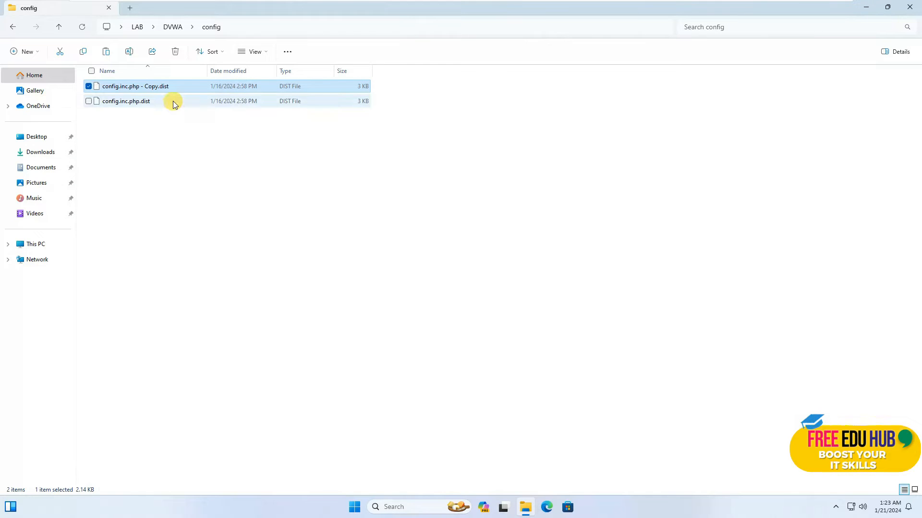
# Rename the copied file to config.inc.php and accept the extension change
pyautogui.press('F2')
pyautogui.press('Right')
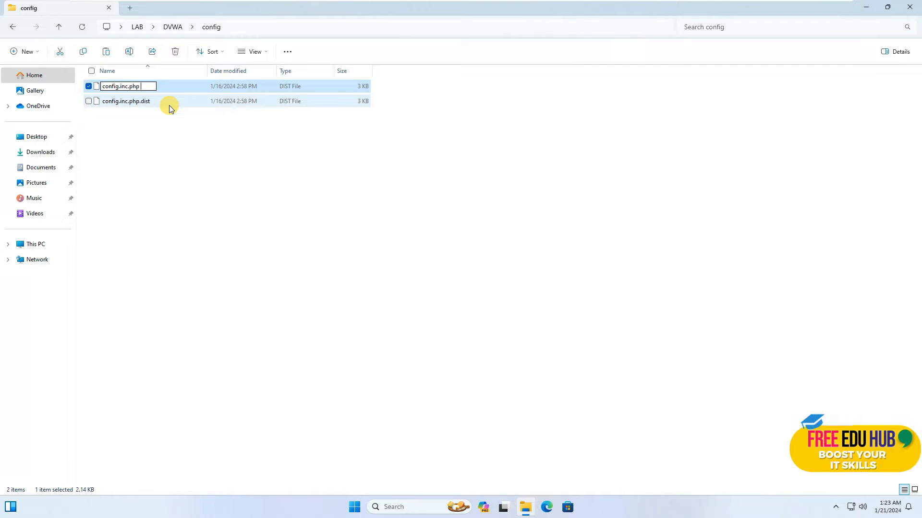
pyautogui.press('Return')
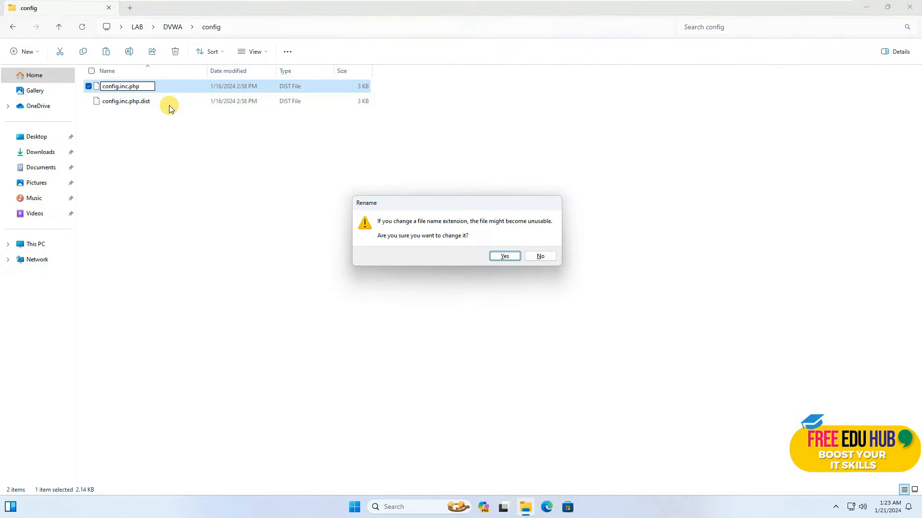
pyautogui.click(504, 257)
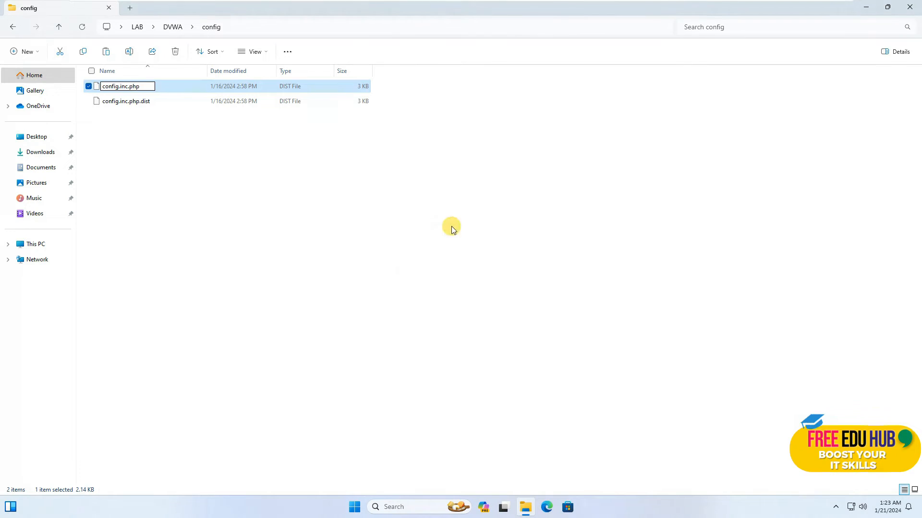
pyautogui.click(194, 203)
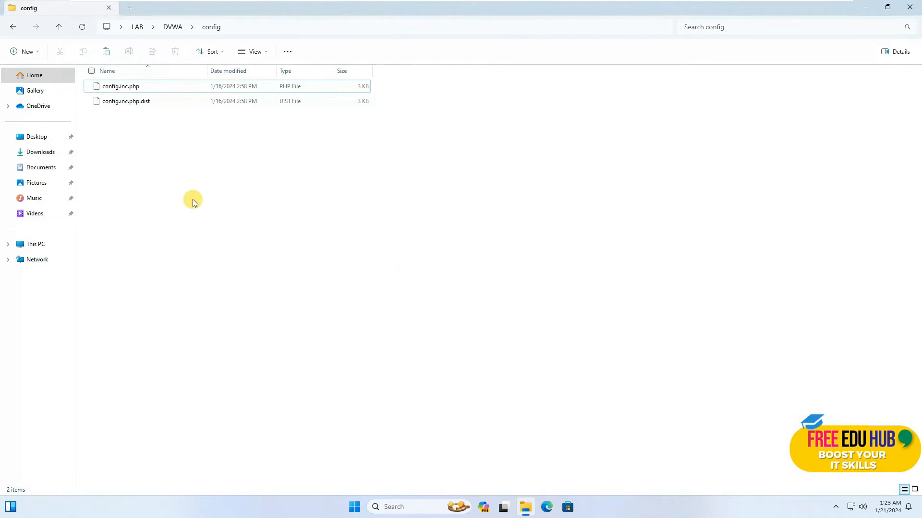
# Open config.inc.php in Notepad, examine the database server, name, user and password settings, and close it without changes
pyautogui.rightClick(121, 86)
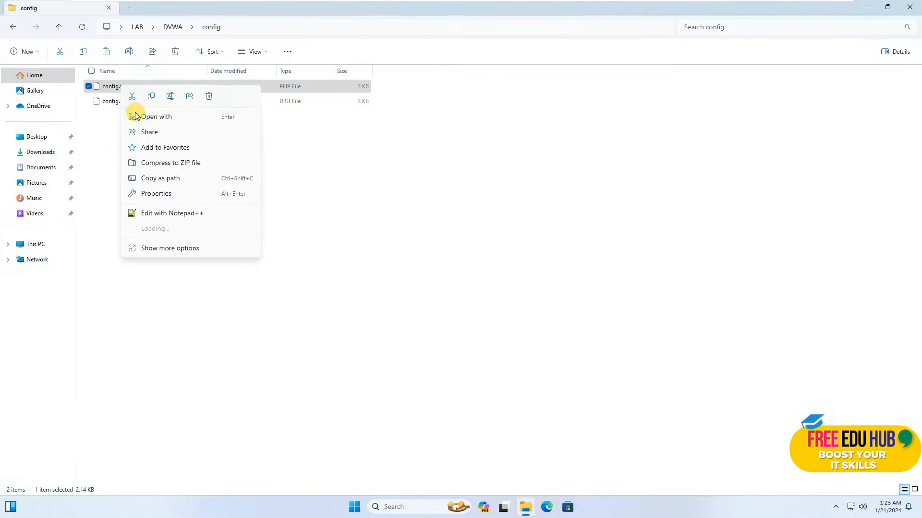
pyautogui.click(107, 87)
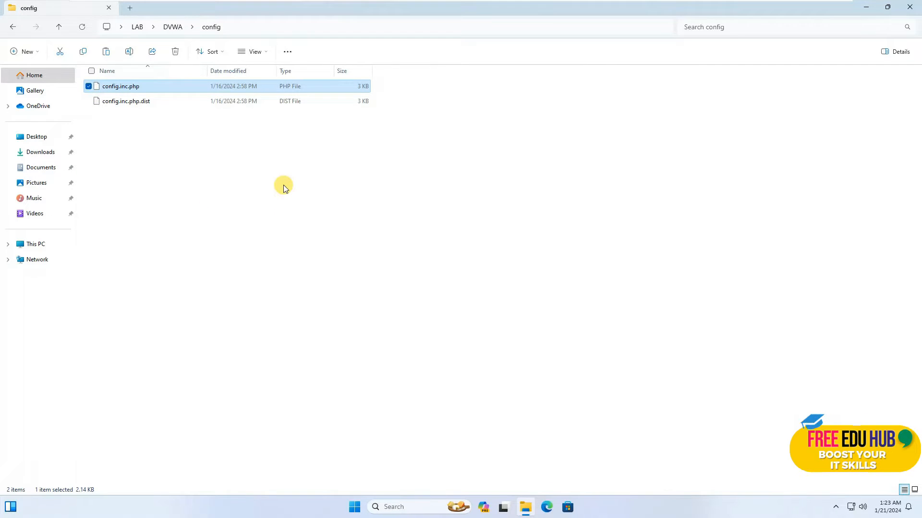
pyautogui.doubleClick(405, 235)
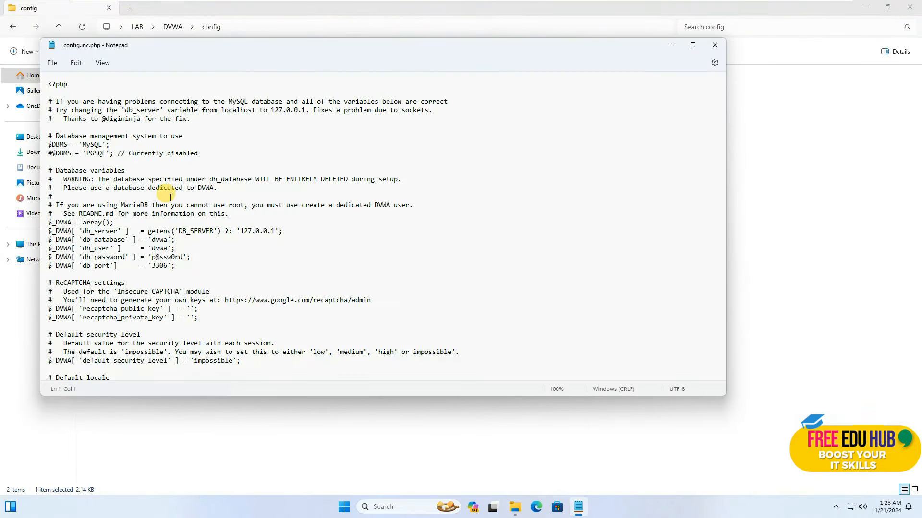
pyautogui.click(169, 248)
pyautogui.moveTo(82, 232); pyautogui.dragTo(116, 234)
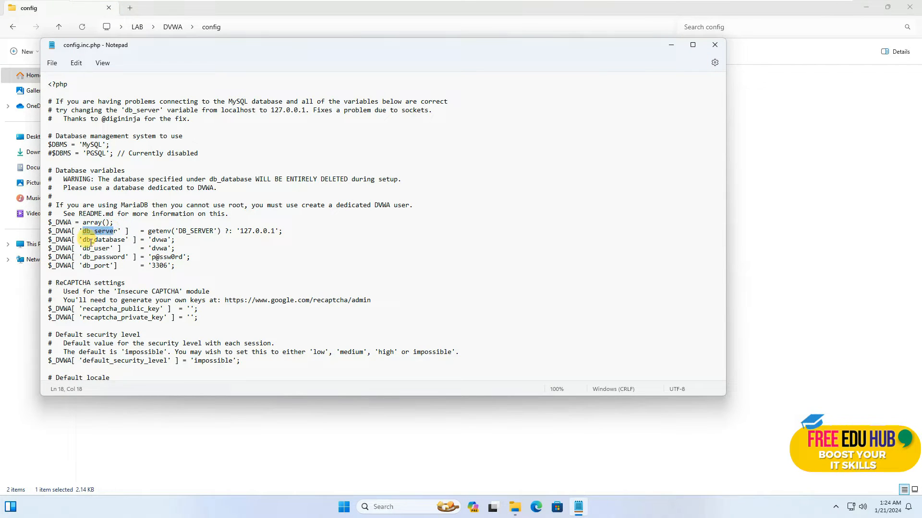
pyautogui.click(168, 241)
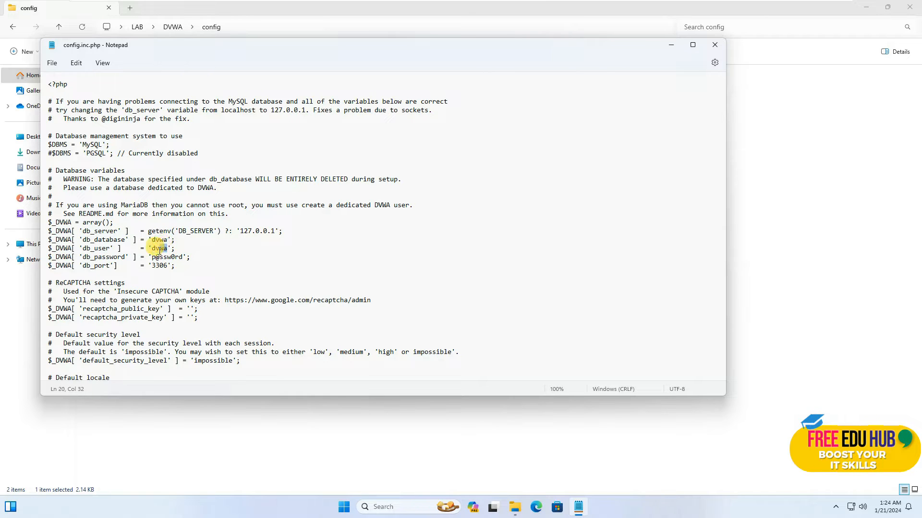
pyautogui.moveTo(175, 258); pyautogui.dragTo(158, 258)
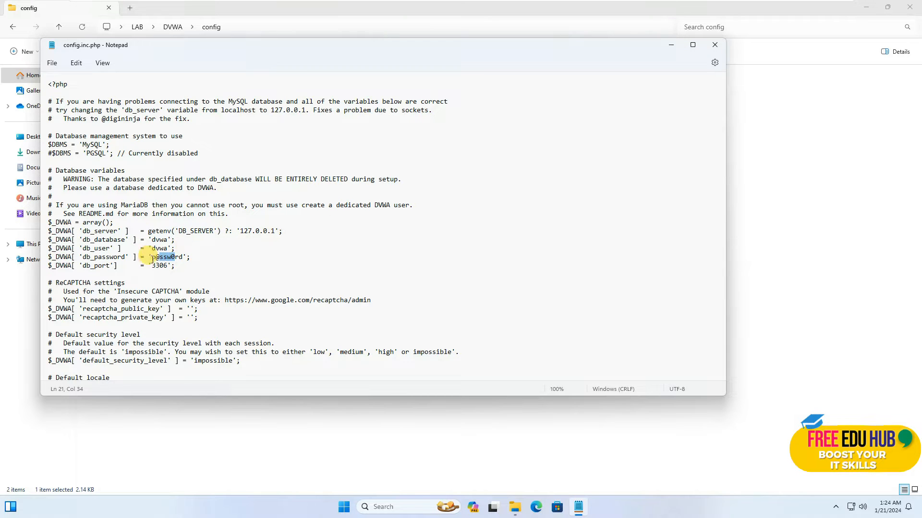
pyautogui.click(712, 48)
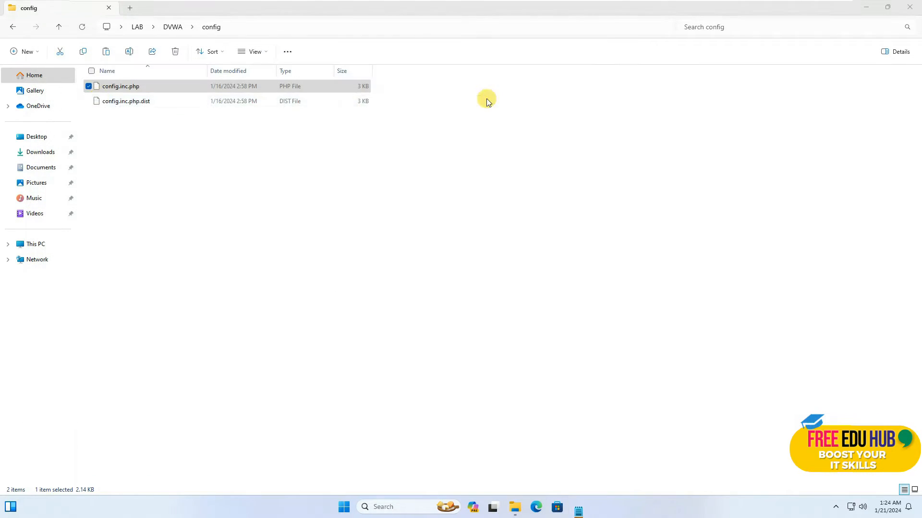
pyautogui.click(914, 7)
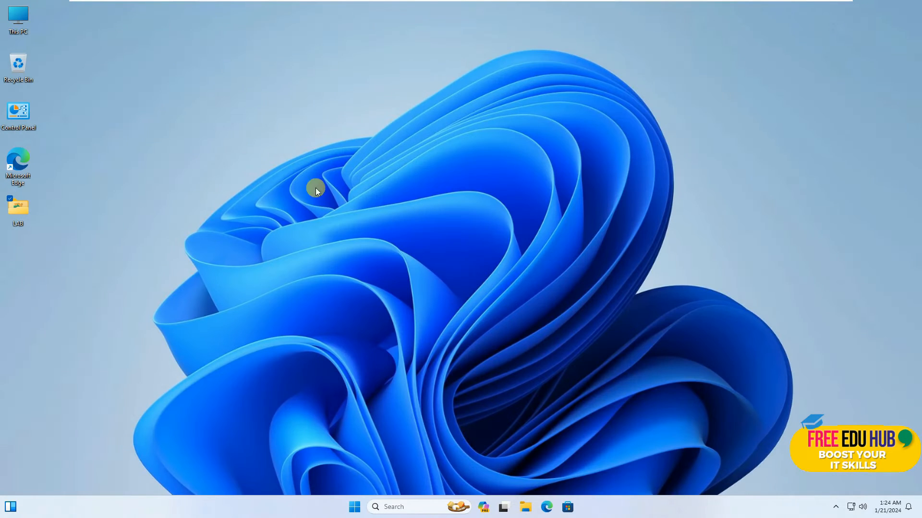
# Launch the XAMPP 8.2.12 installer from the LAB folder and acknowledge the User Account Control warning
pyautogui.doubleClick(11, 213)
pyautogui.click(210, 109)
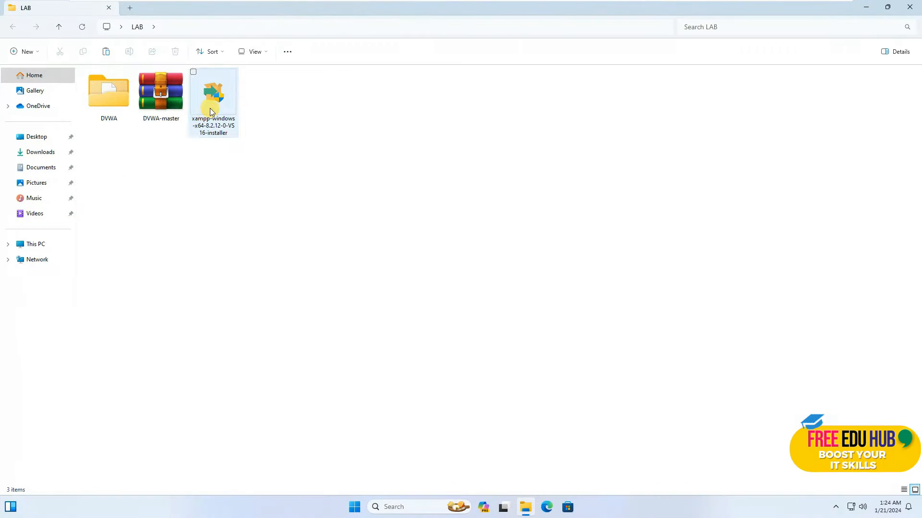
pyautogui.click(909, 7)
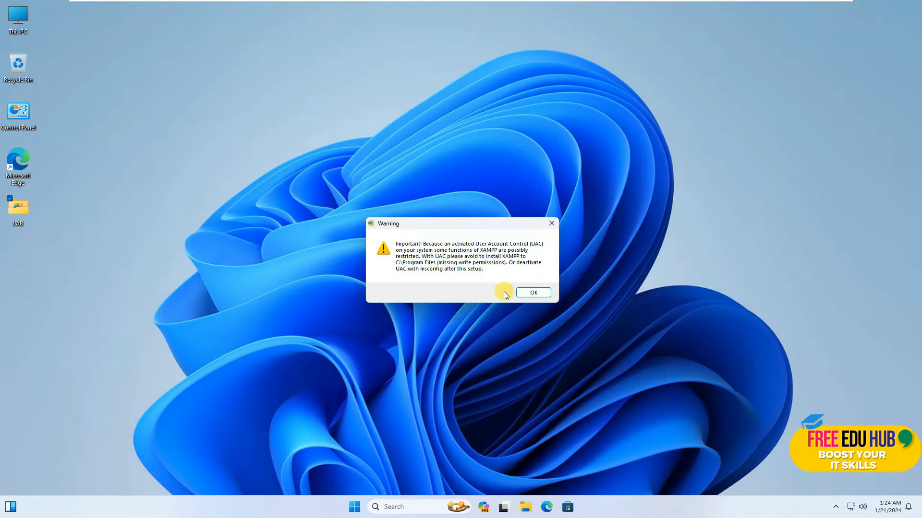
pyautogui.click(528, 293)
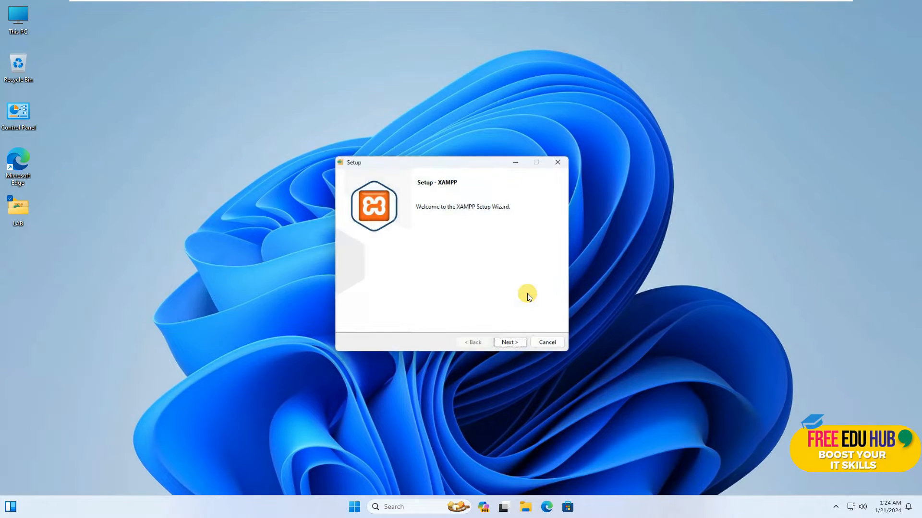
# Exclude FileZilla FTP Server, Mercury Mail Server, Tomcat, Perl, Webalizer and Fake Sendmail from the XAMPP installation, keeping MySQL and phpMyAdmin
pyautogui.click(513, 347)
pyautogui.click(357, 257)
pyautogui.click(361, 266)
pyautogui.click(359, 275)
pyautogui.scroll(-1, 379, 284)
pyautogui.click(357, 283)
pyautogui.click(357, 310)
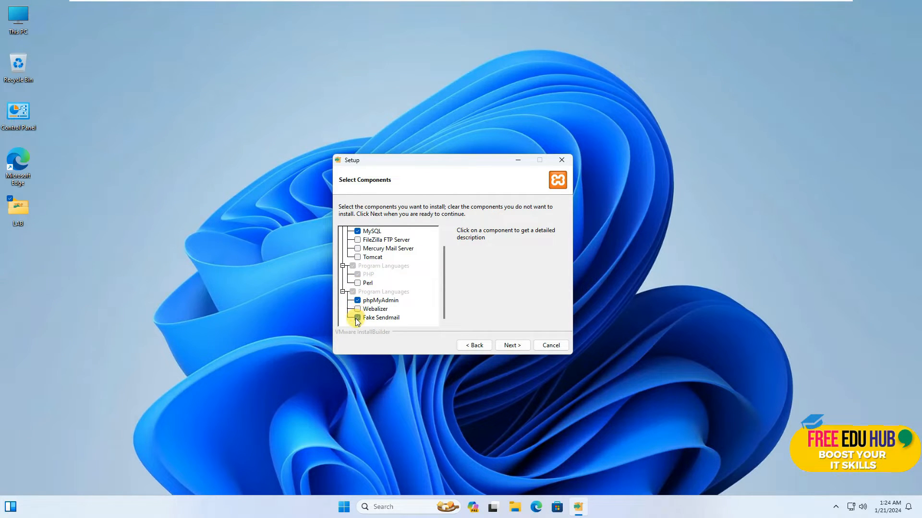
pyautogui.scroll(1, 407, 292)
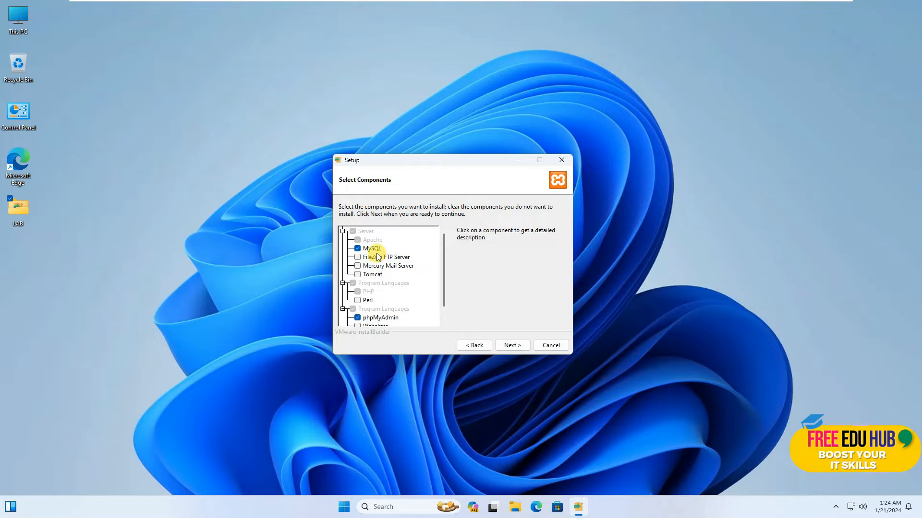
pyautogui.scroll(-1, 379, 316)
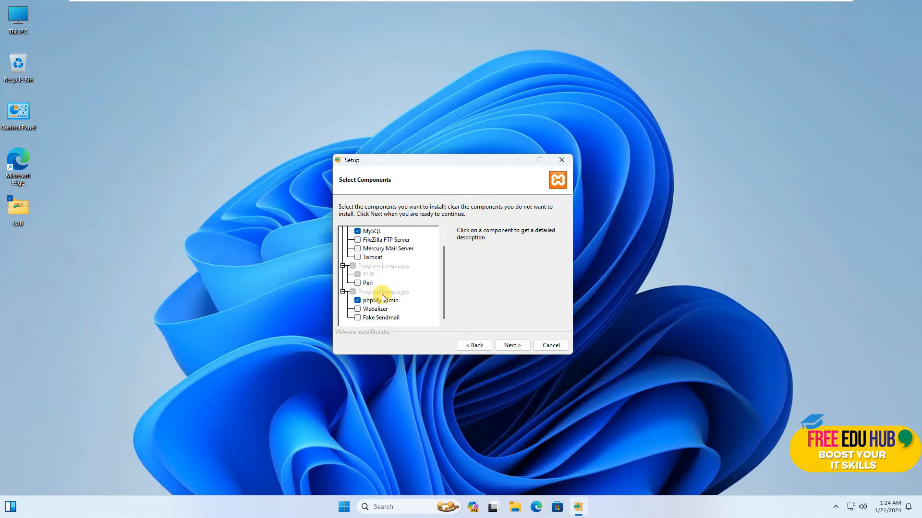
pyautogui.click(512, 345)
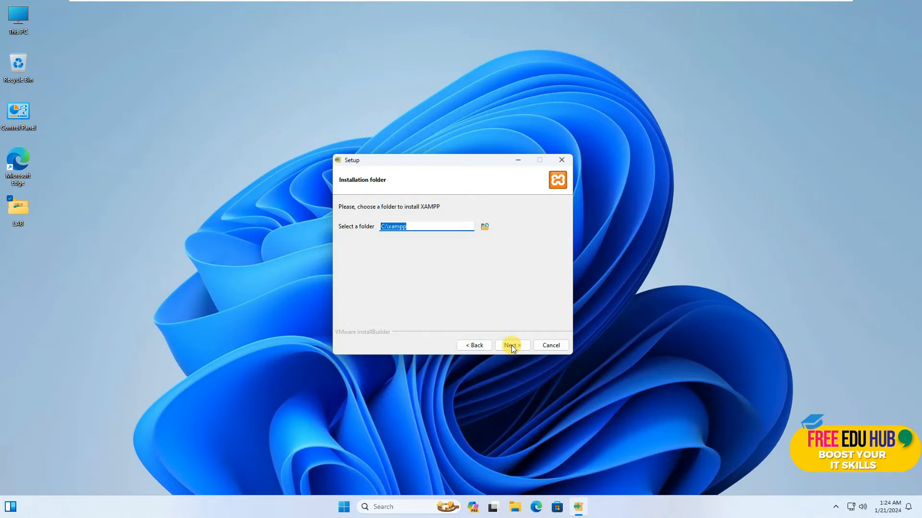
# Install XAMPP into C:\xampp with English as the language, allow Apache HTTP Server network access, and finish setup by starting the Control Panel
pyautogui.click(408, 226)
pyautogui.click(511, 350)
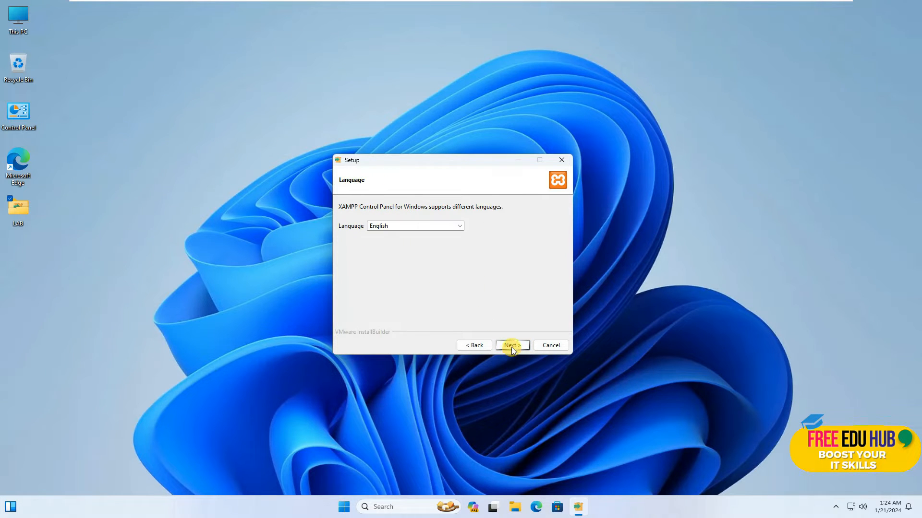
pyautogui.click(513, 345)
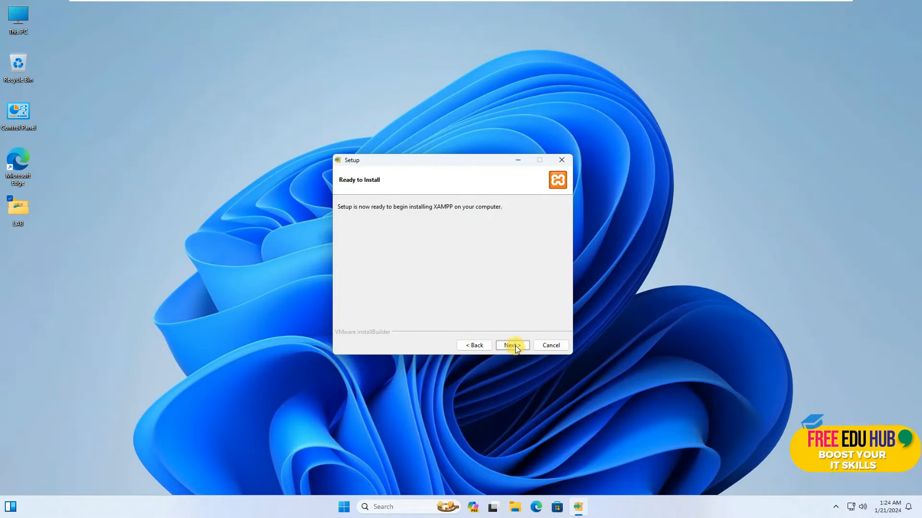
pyautogui.click(514, 344)
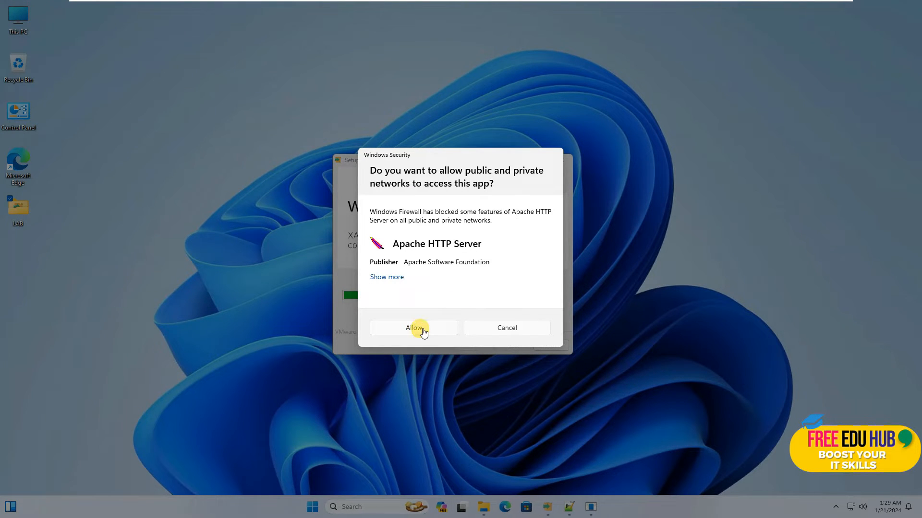
pyautogui.click(418, 328)
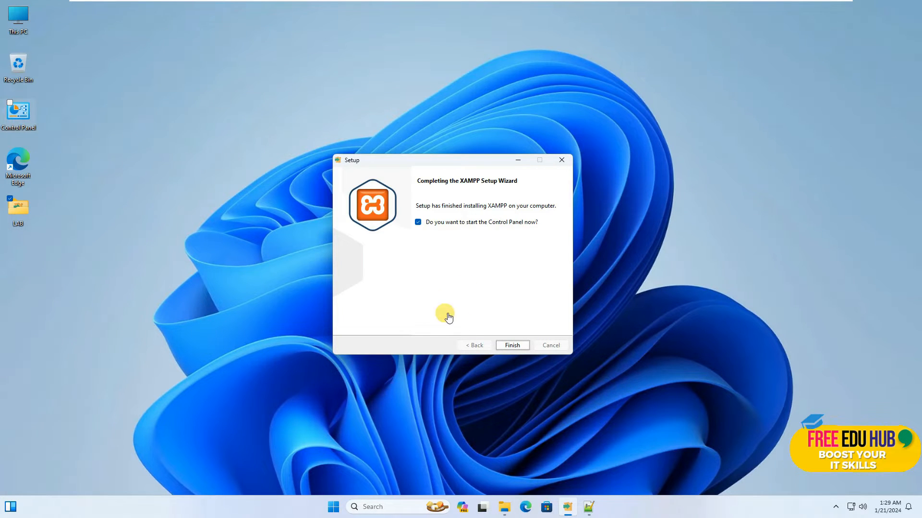
pyautogui.click(514, 345)
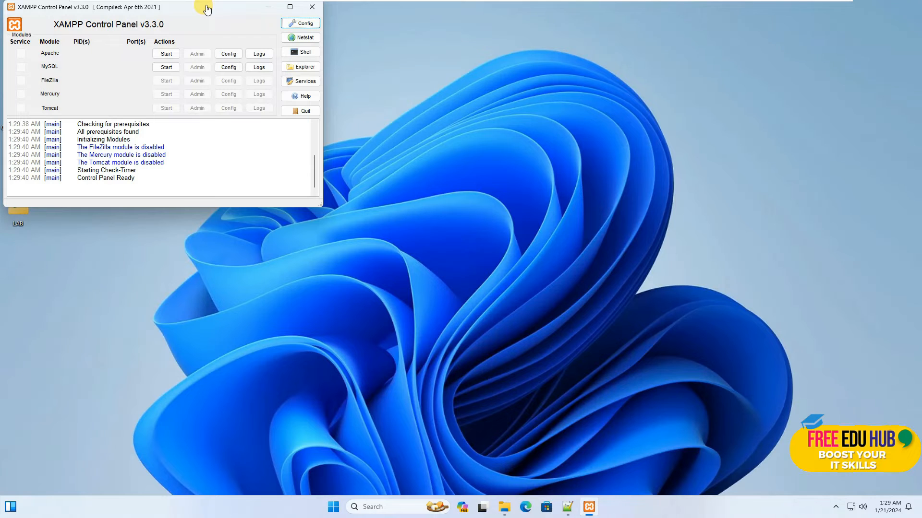
# Maximize the XAMPP Control Panel, start the Apache and MySQL modules, and allow mysqld network access
pyautogui.doubleClick(206, 8)
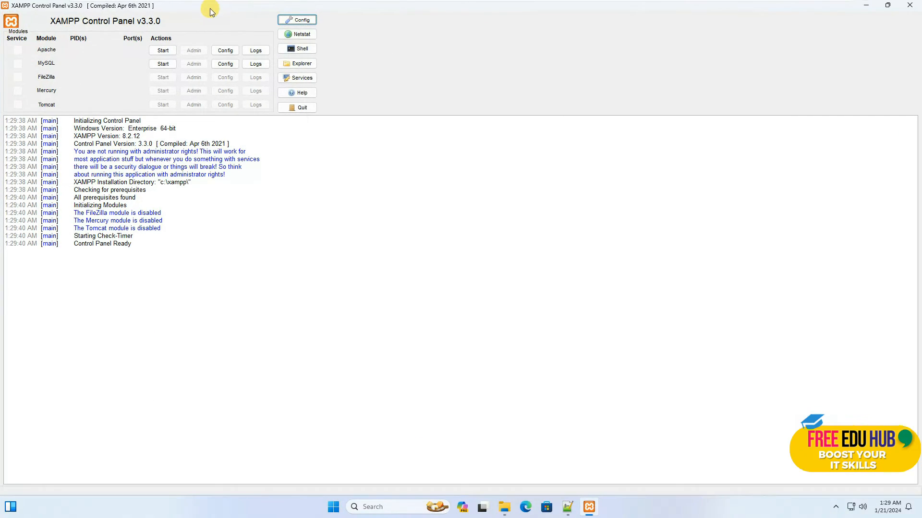
pyautogui.click(164, 51)
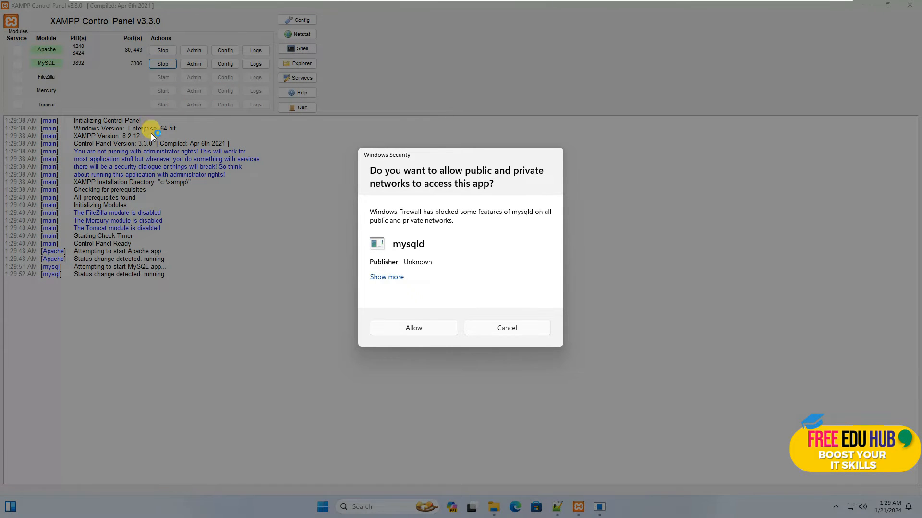
pyautogui.click(423, 333)
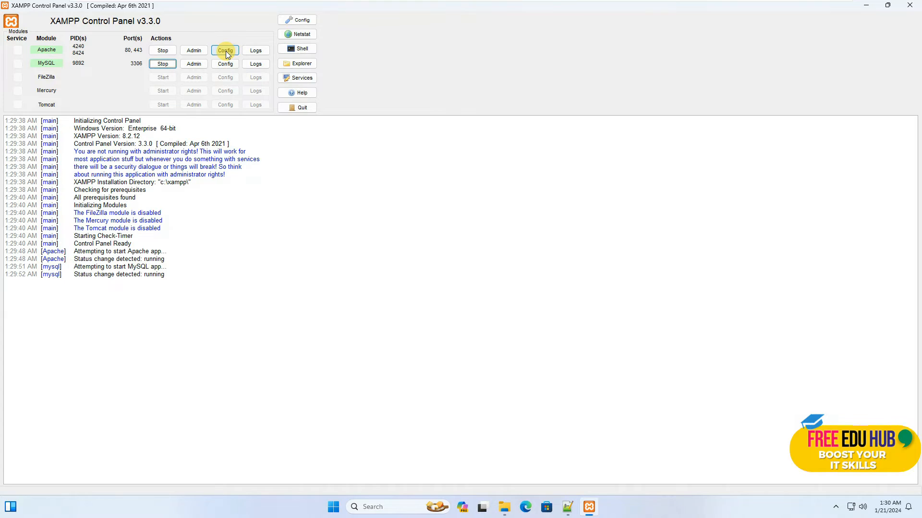
# Open the Apache dashboard and the phpMyAdmin page from the XAMPP Control Panel and check that both load in the browser
pyautogui.click(198, 53)
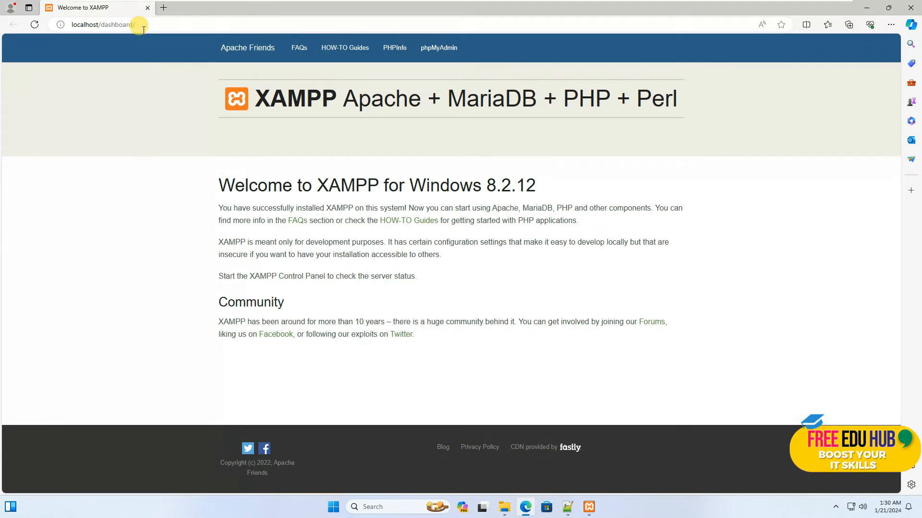
pyautogui.click(867, 9)
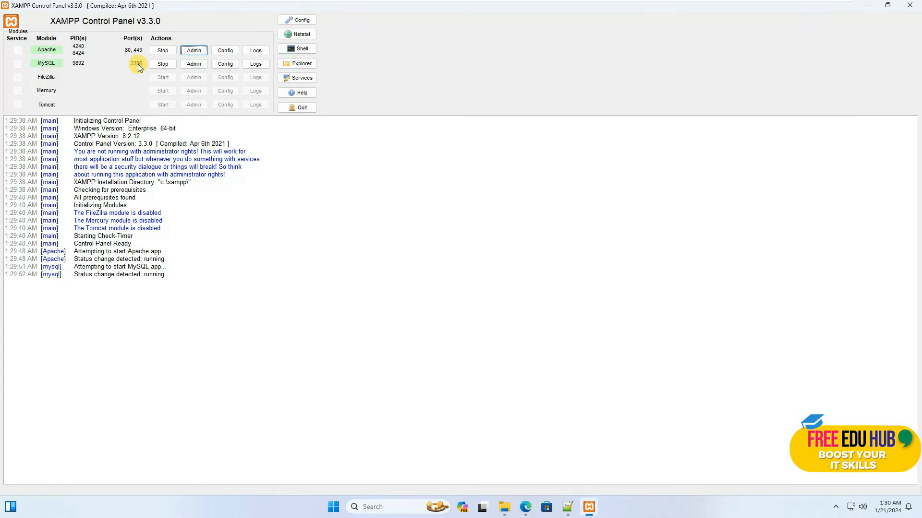
pyautogui.click(194, 64)
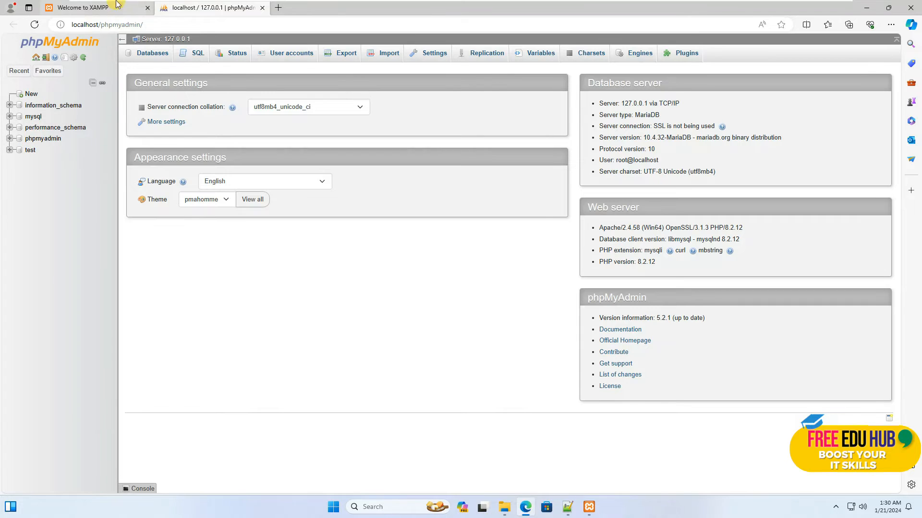
pyautogui.click(100, 7)
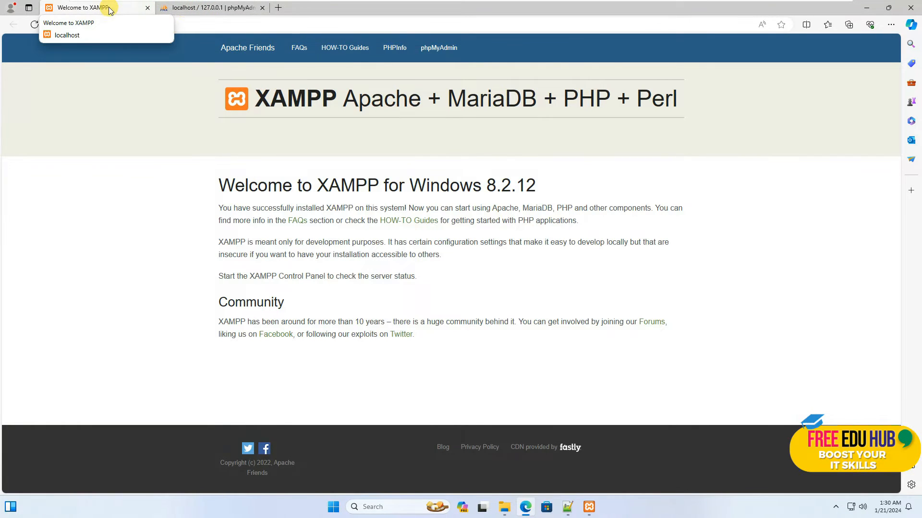
pyautogui.click(214, 9)
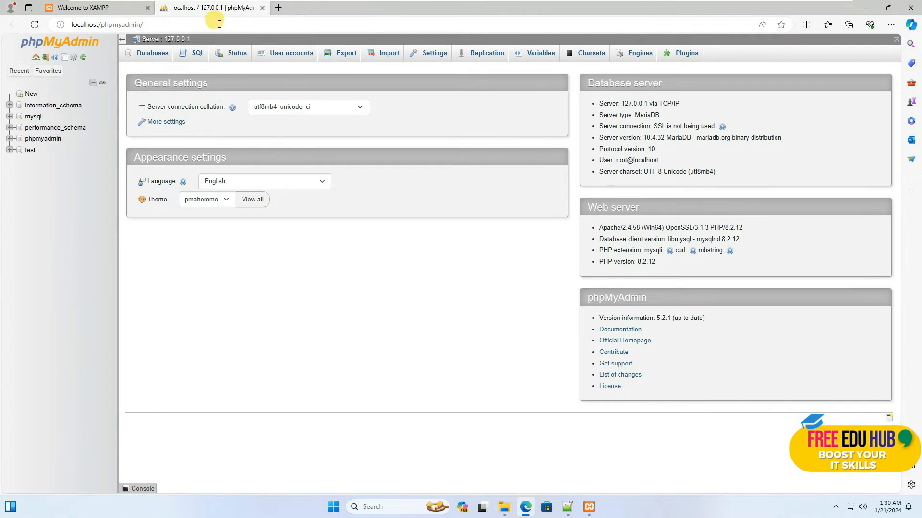
# Check the db_database name in config.inc.php in Notepad++, and create a matching database named dvwa in phpMyAdmin
pyautogui.click(569, 508)
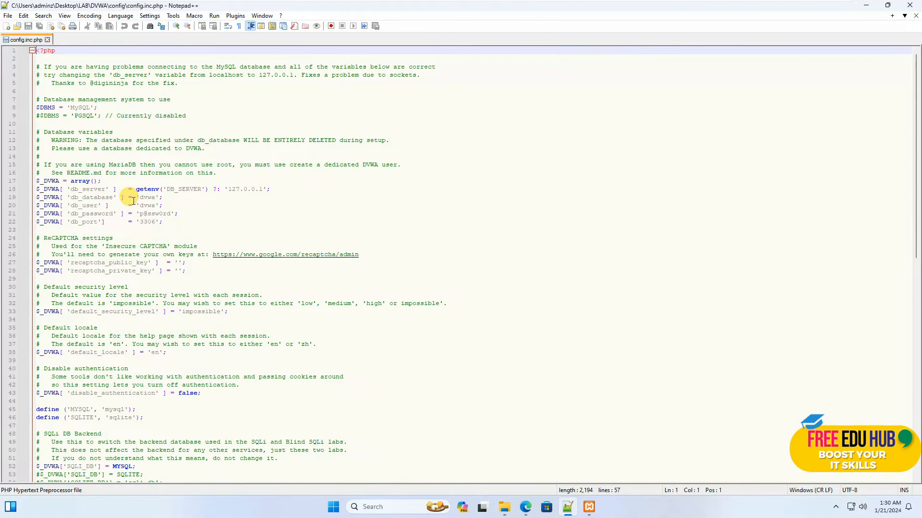
pyautogui.moveTo(140, 197); pyautogui.dragTo(158, 198)
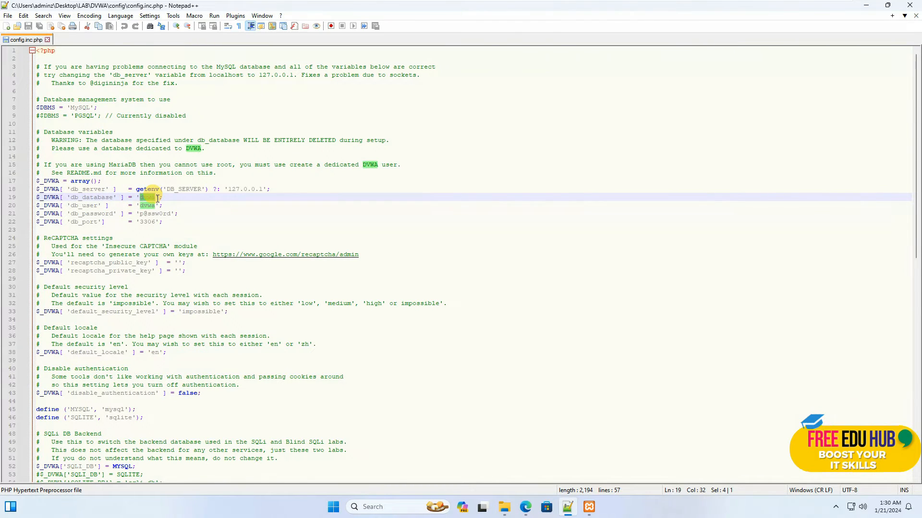
pyautogui.click(867, 7)
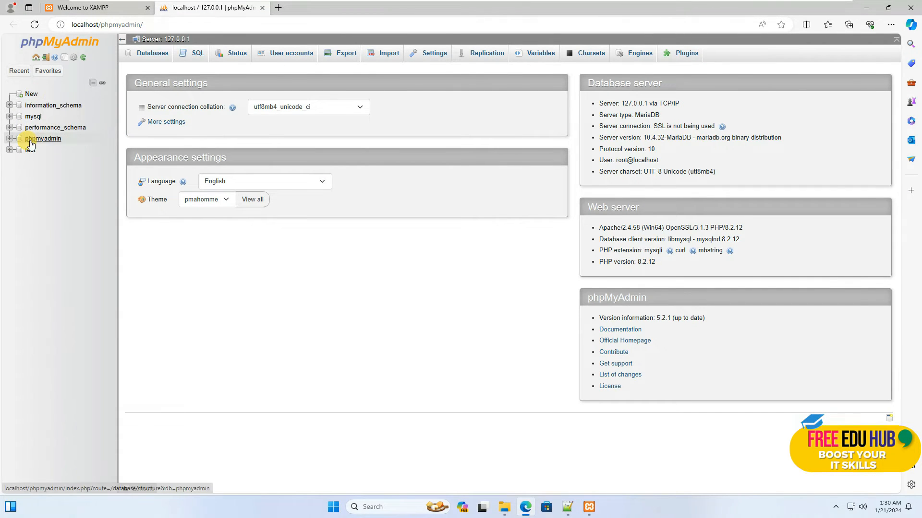
pyautogui.click(32, 94)
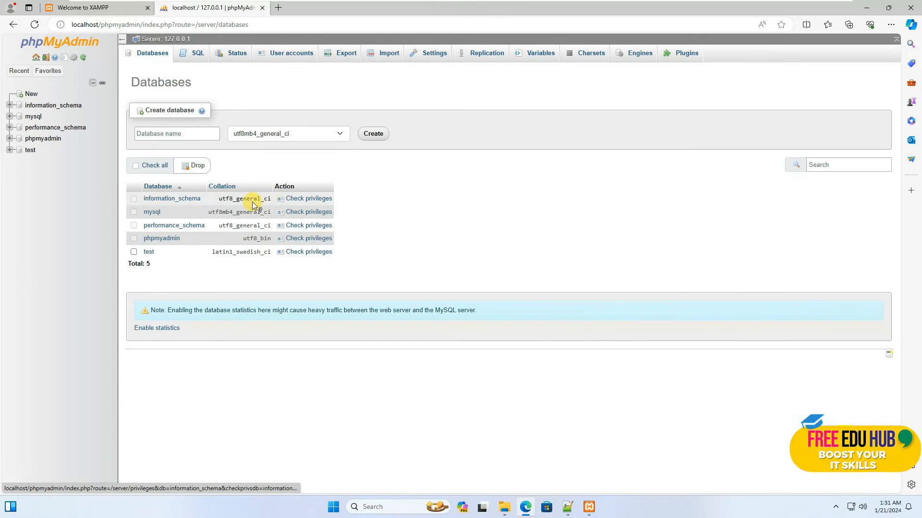
pyautogui.click(186, 135)
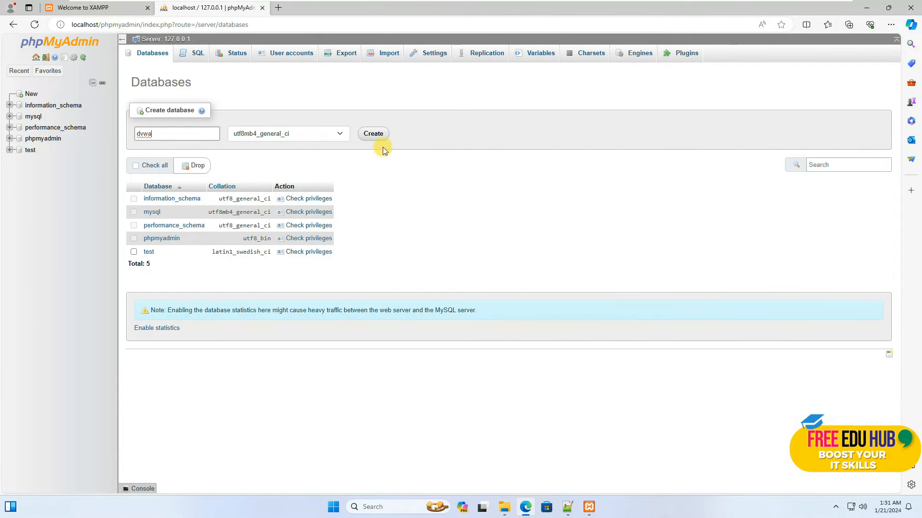
pyautogui.click(376, 136)
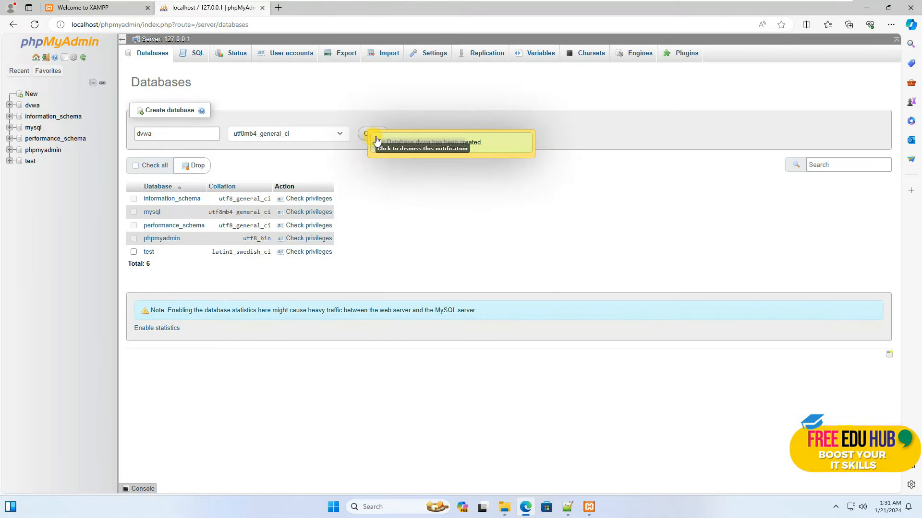
# Open the dvwa database's privileges and start adding a new user account for it
pyautogui.click(33, 107)
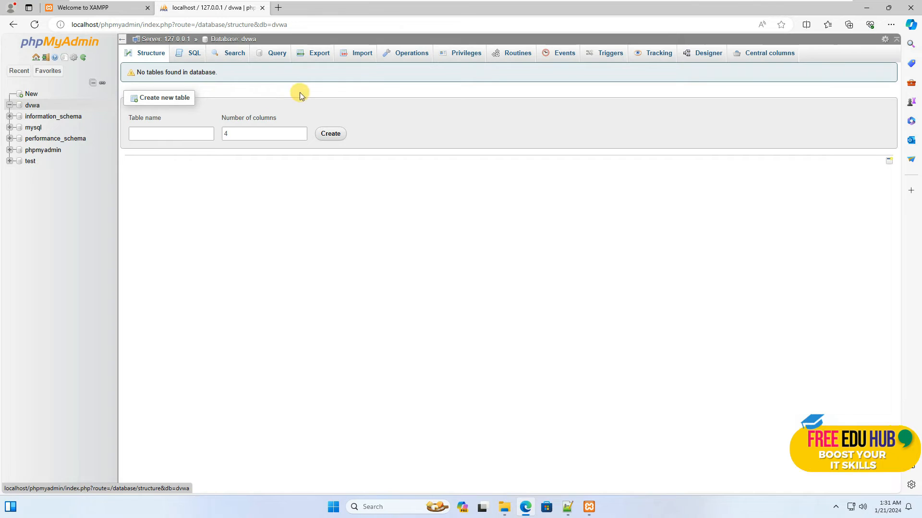
pyautogui.click(463, 59)
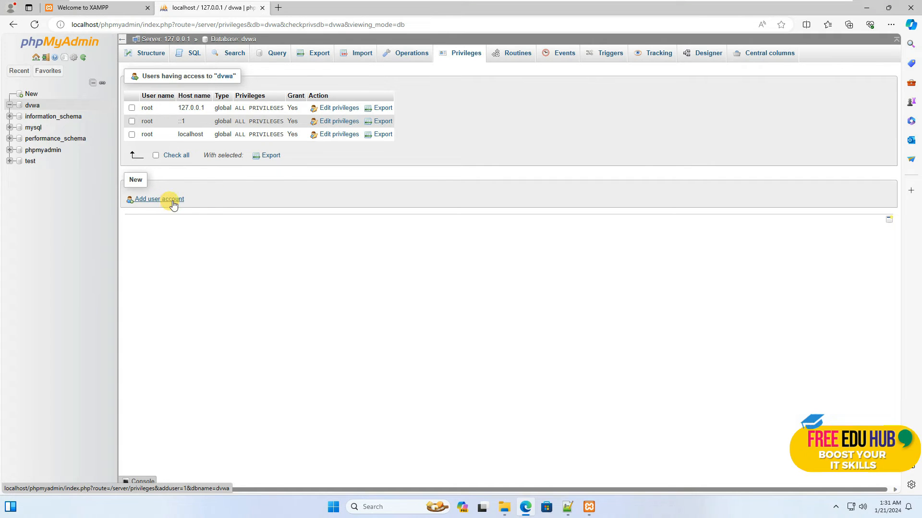
pyautogui.click(159, 201)
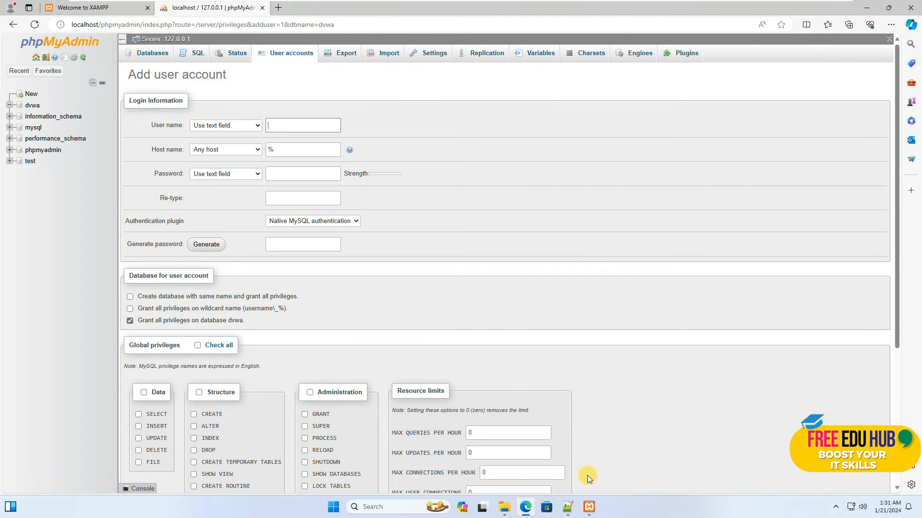
# Copy the db_user value from config.inc.php in Notepad++ and enter dvwa as the new account's user name in phpMyAdmin
pyautogui.click(567, 507)
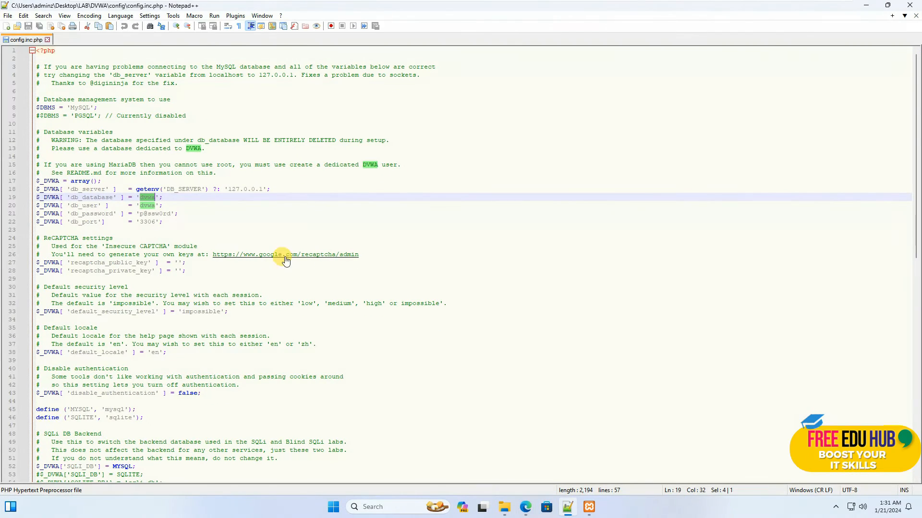
pyautogui.click(155, 205)
pyautogui.moveTo(146, 207); pyautogui.dragTo(140, 206)
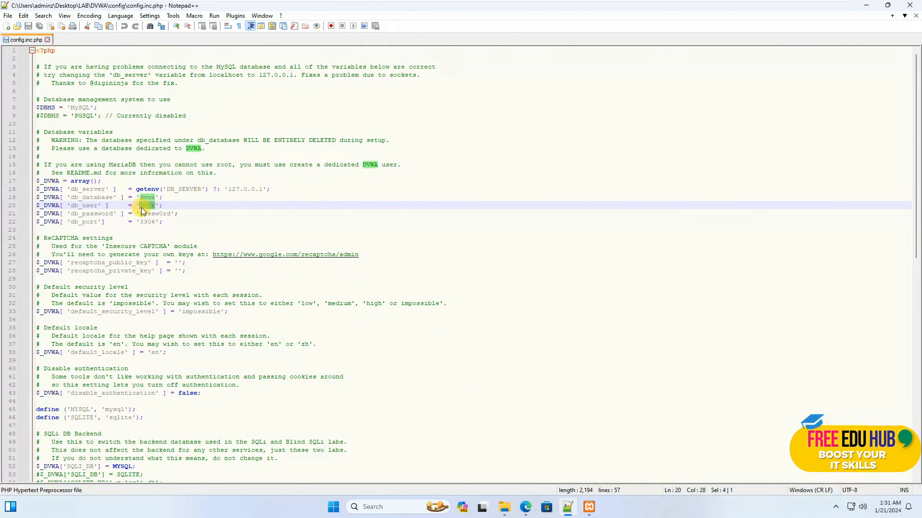
pyautogui.click(589, 510)
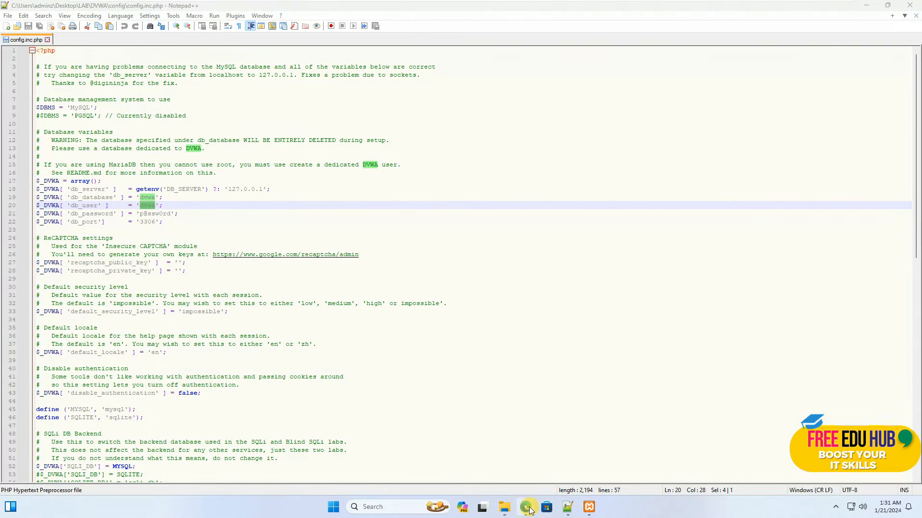
pyautogui.click(529, 510)
pyautogui.click(287, 122)
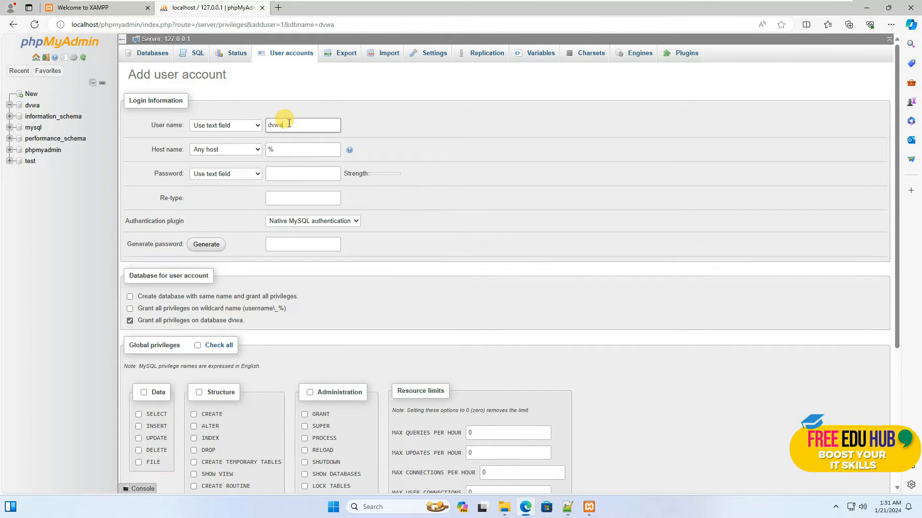
# Copy the db_password value from config.inc.php in Notepad++ and paste it into the new account's password and re-type fields in phpMyAdmin
pyautogui.click(567, 508)
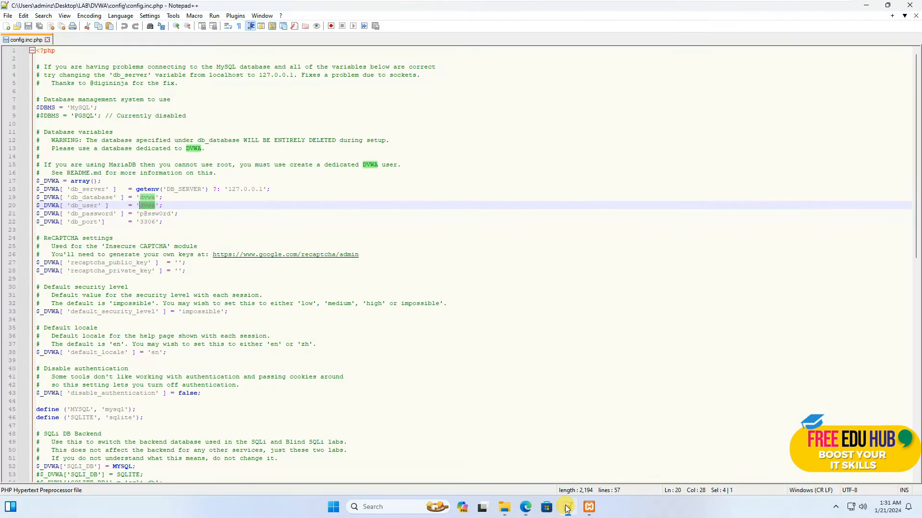
pyautogui.moveTo(171, 214); pyautogui.dragTo(139, 213)
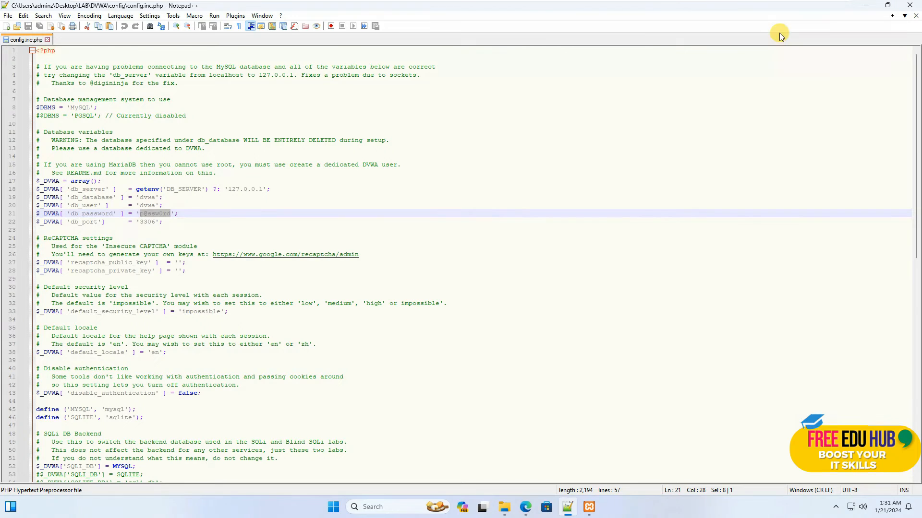
pyautogui.click(866, 6)
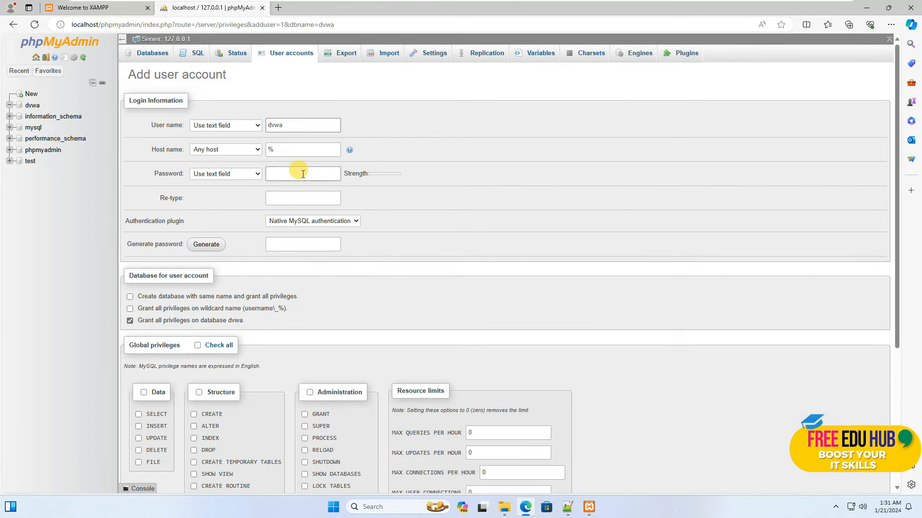
pyautogui.hotkey('ctrl', 'v')
pyautogui.hotkey('ctrl', 'v')
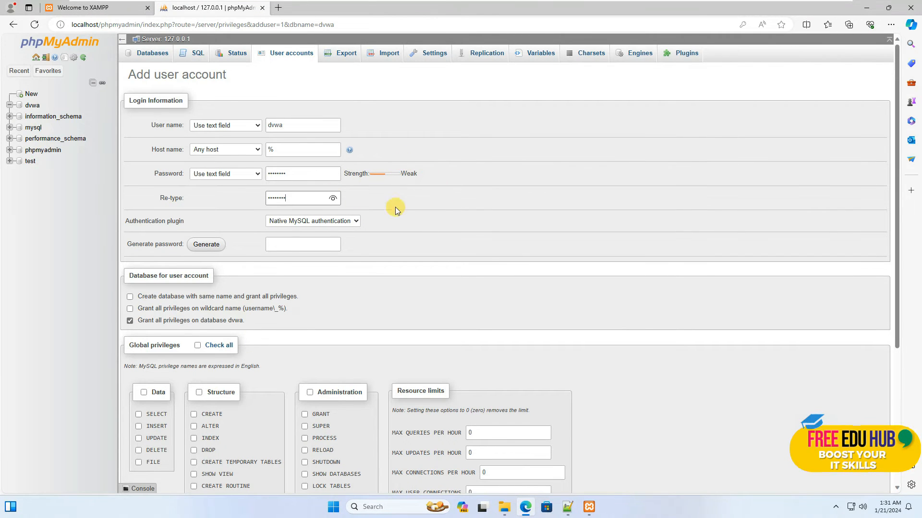
# Create the dvwa user account with all privileges on database dvwa, answer the browser's save-password prompt, and close the phpMyAdmin page
pyautogui.scroll(-1, 390, 211)
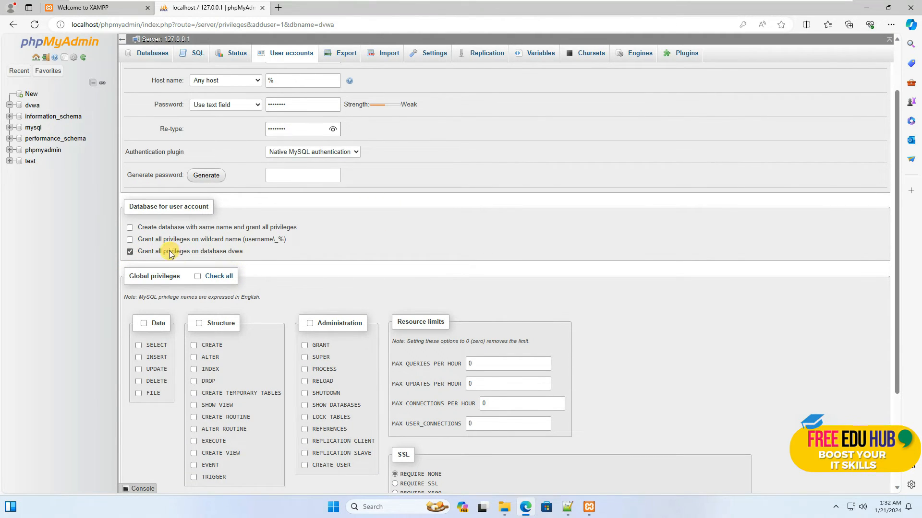
pyautogui.scroll(-3, 191, 321)
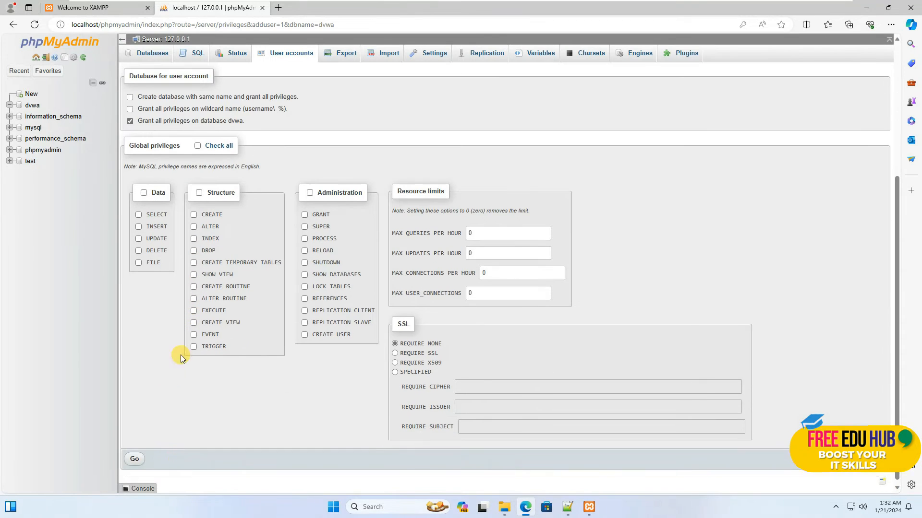
pyautogui.click(135, 458)
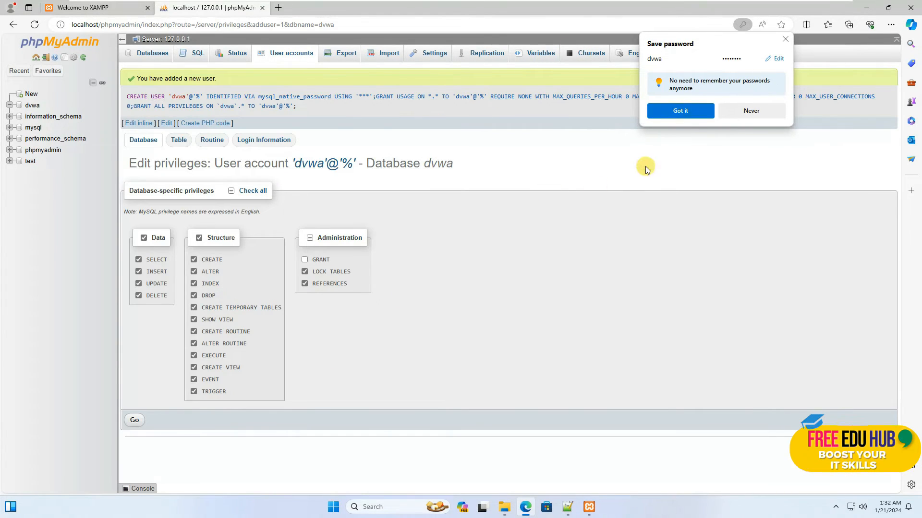
pyautogui.click(708, 114)
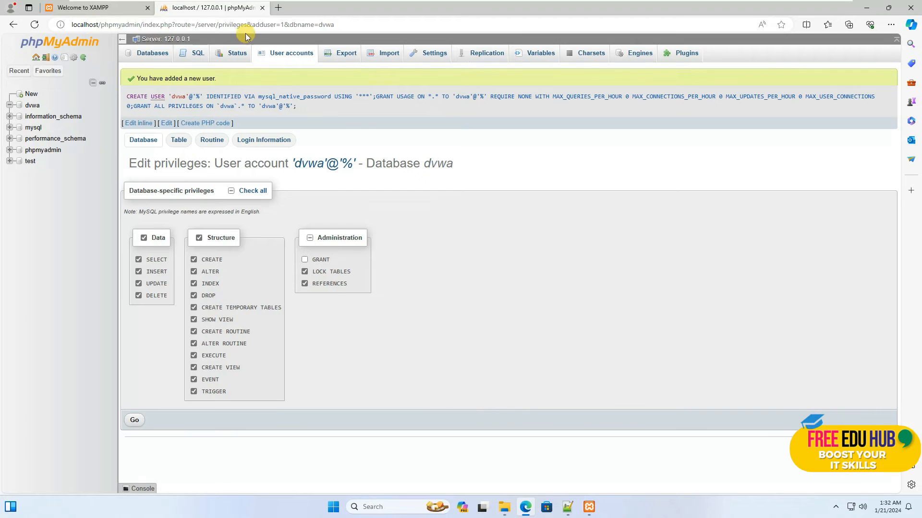
pyautogui.click(263, 7)
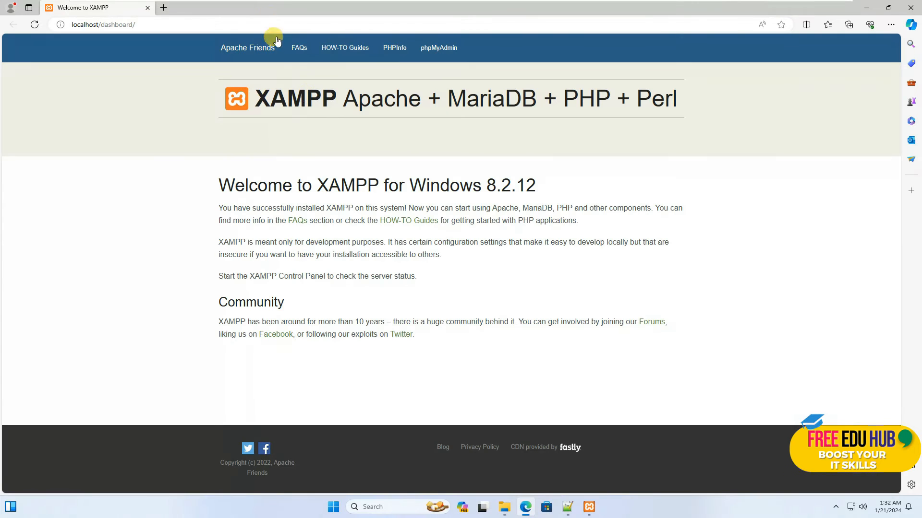
# Minimize the browser and XAMPP Control Panel, go to the LAB folder in File Explorer, and copy the DVWA folder
pyautogui.click(866, 9)
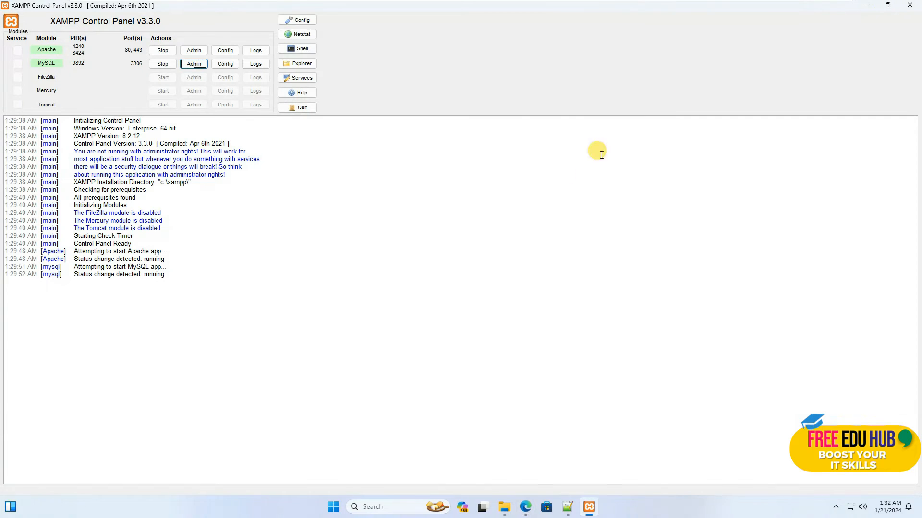
pyautogui.click(867, 7)
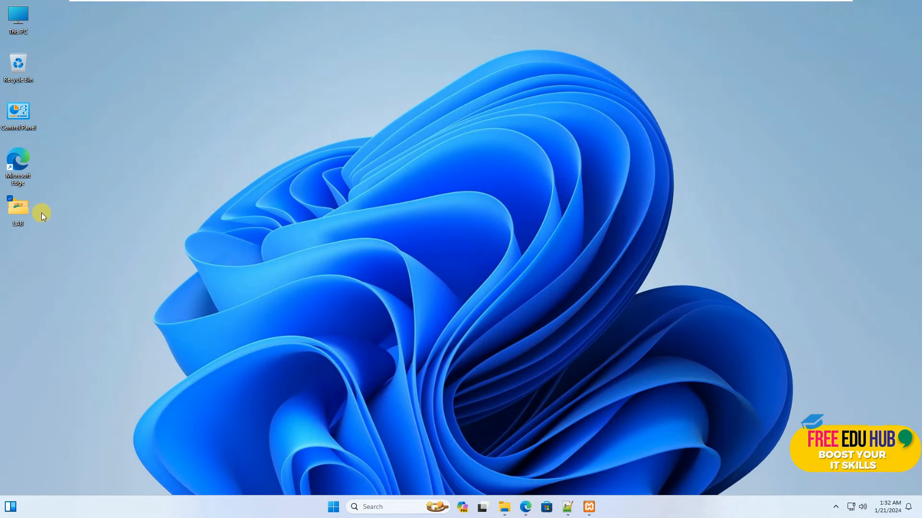
pyautogui.click(476, 468)
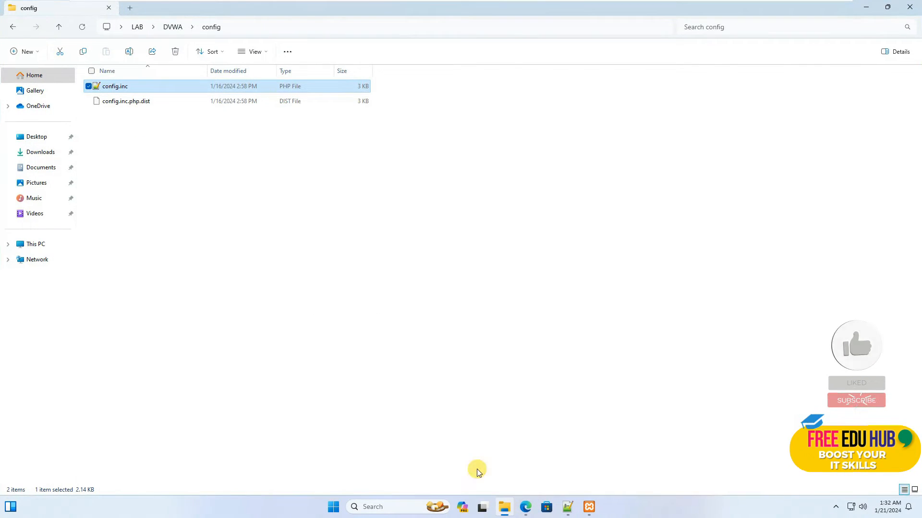
pyautogui.click(169, 30)
pyautogui.click(137, 30)
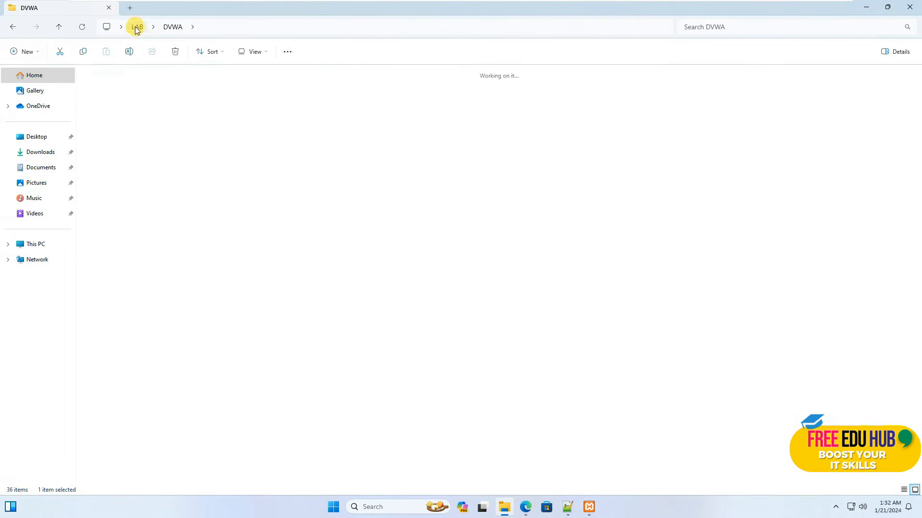
pyautogui.rightClick(106, 101)
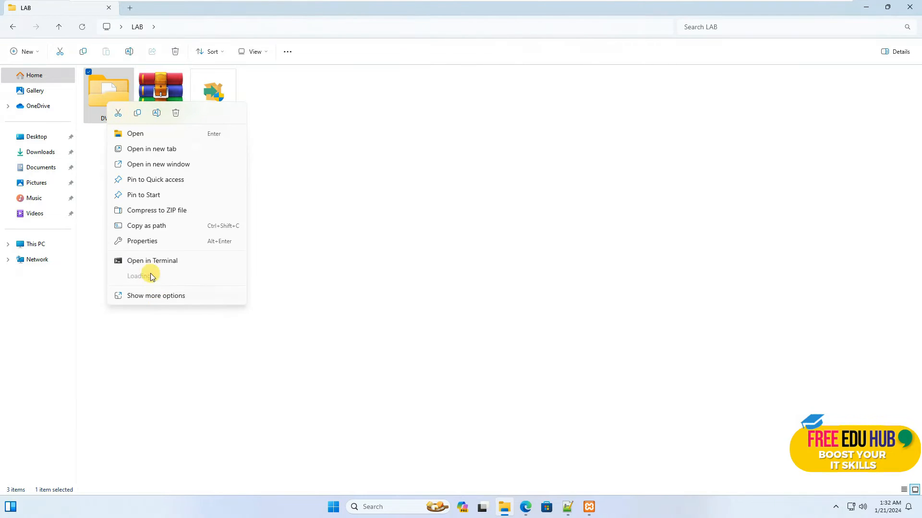
pyautogui.click(138, 115)
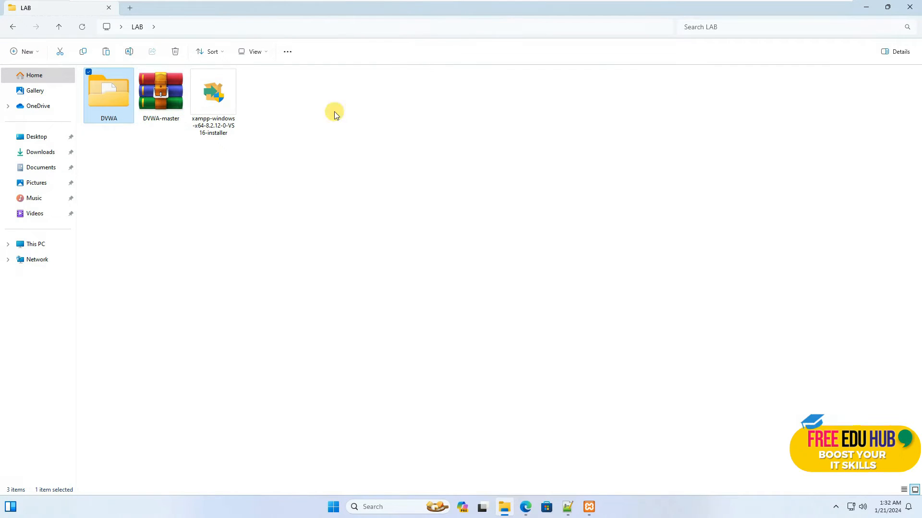
# Open C:\xampp\htdocs, showing the xampp folder's contents as icons on the way, and paste the copied DVWA folder there
pyautogui.click(35, 244)
pyautogui.doubleClick(137, 96)
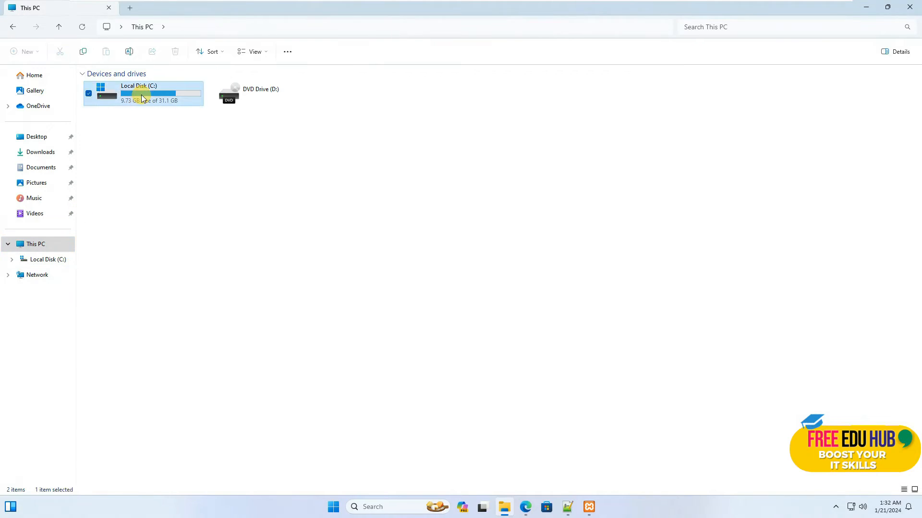
pyautogui.doubleClick(110, 163)
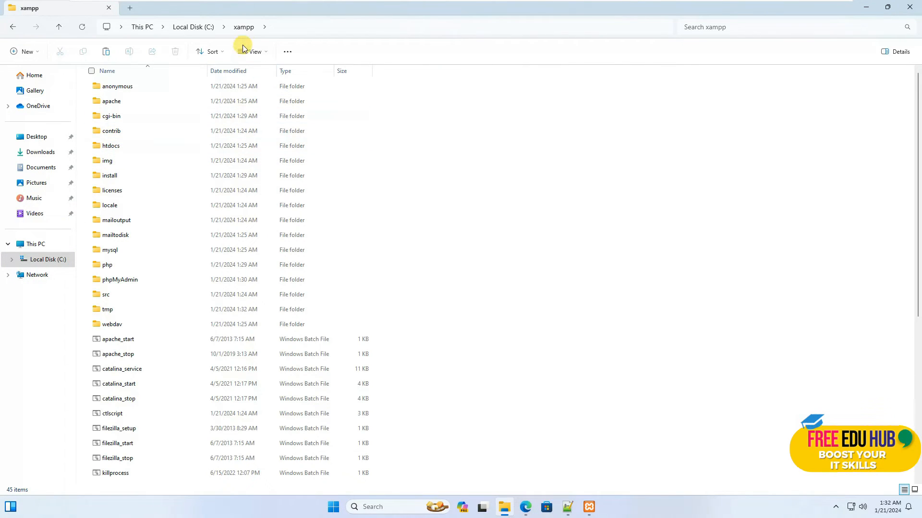
pyautogui.click(256, 52)
pyautogui.click(253, 90)
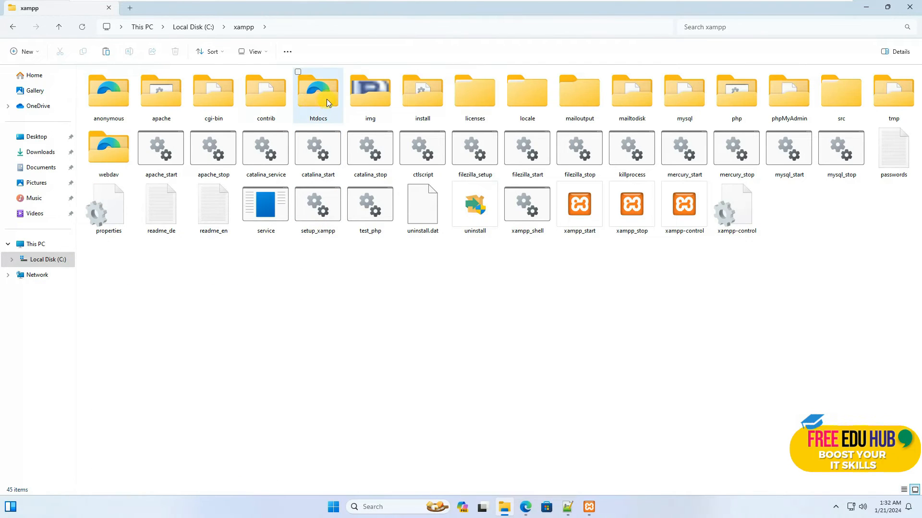
pyautogui.doubleClick(313, 101)
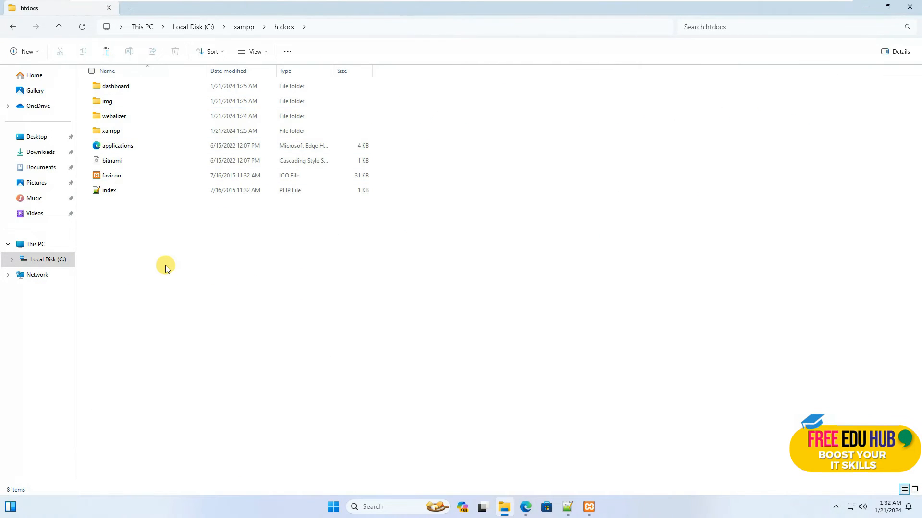
pyautogui.hotkey('ctrl', 'v')
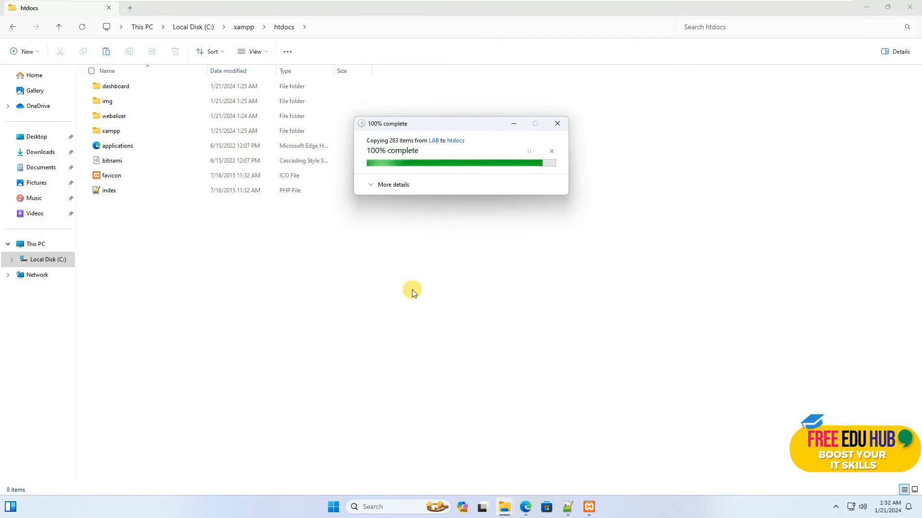
# Switch to Microsoft Edge and load localhost/DVWA/
pyautogui.click(525, 507)
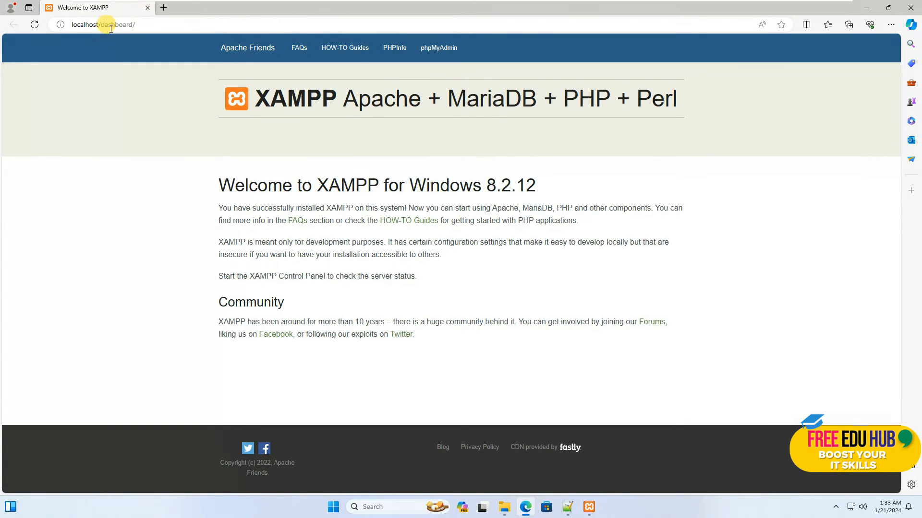
pyautogui.click(111, 29)
pyautogui.moveTo(100, 26); pyautogui.dragTo(227, 33)
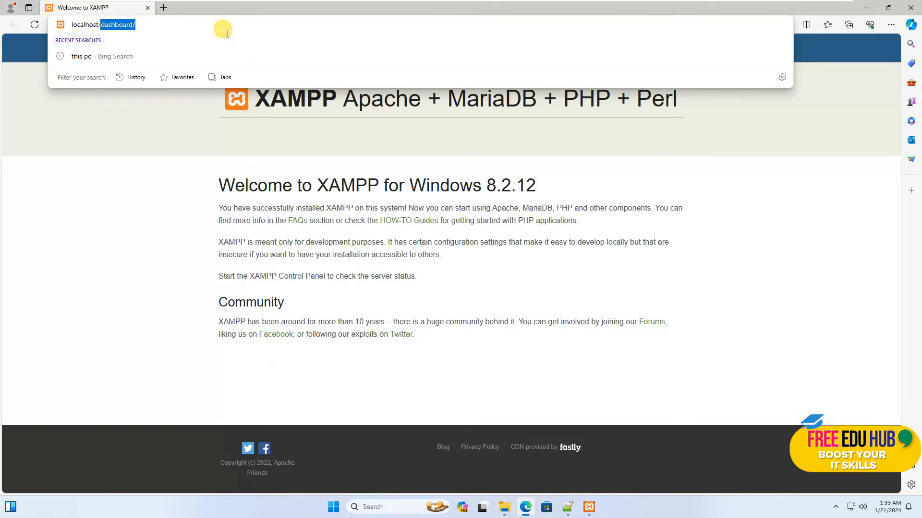
pyautogui.write('DVW')
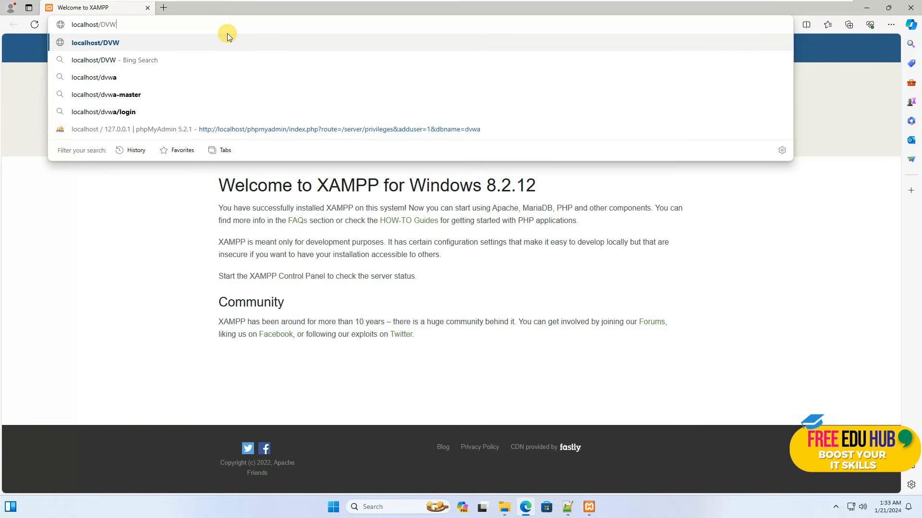
pyautogui.write('A/')
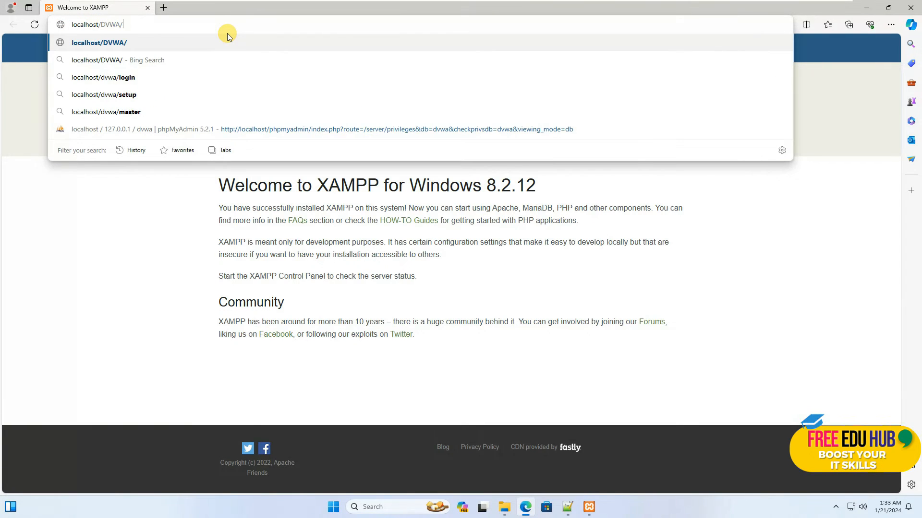
pyautogui.press('Return')
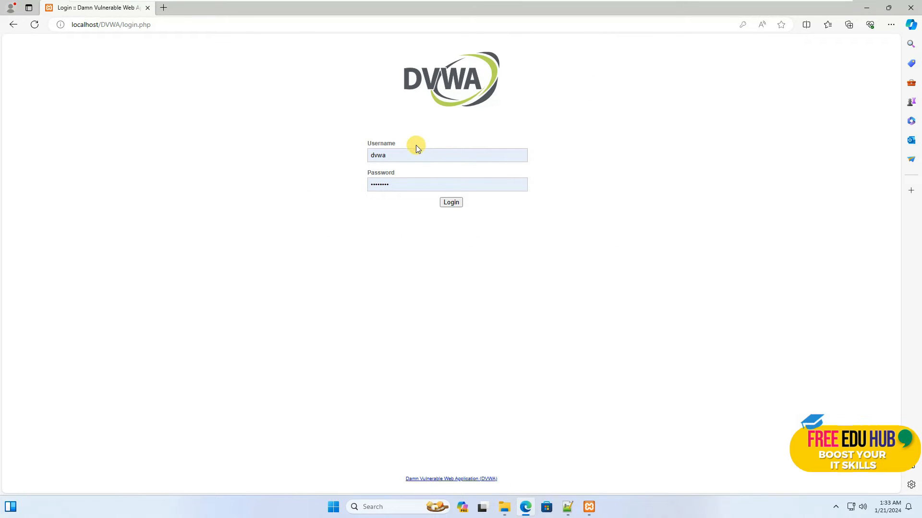
# Fill in the DVWA login form with the username dvwa and the account password
pyautogui.click(402, 156)
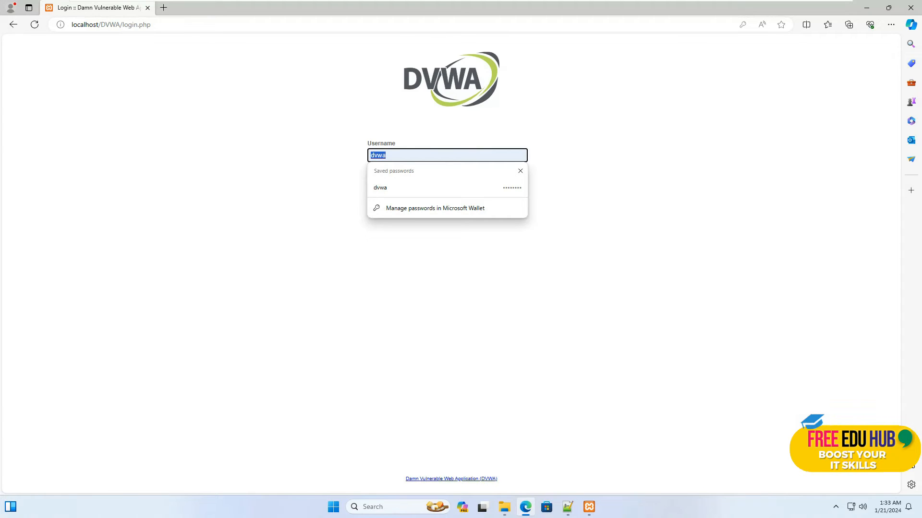
pyautogui.press('Tab')
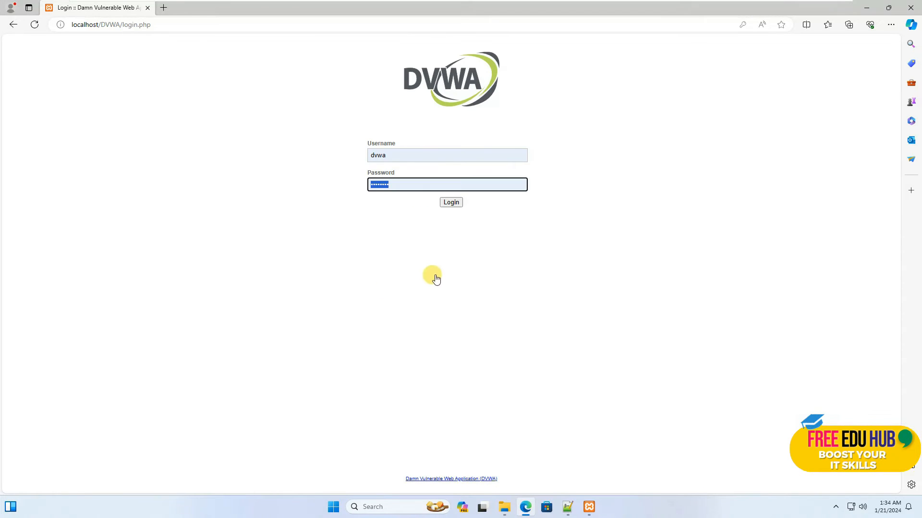
pyautogui.click(401, 151)
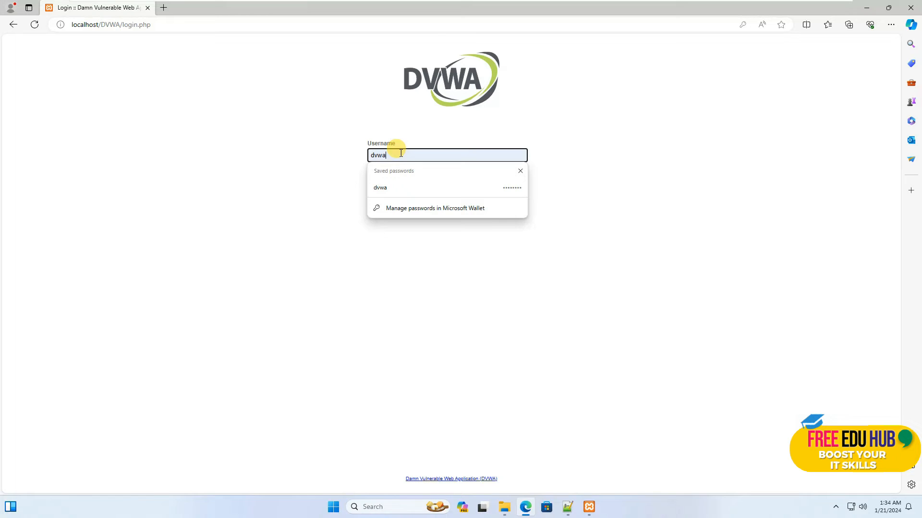
pyautogui.click(324, 169)
pyautogui.click(414, 186)
pyautogui.press('Escape')
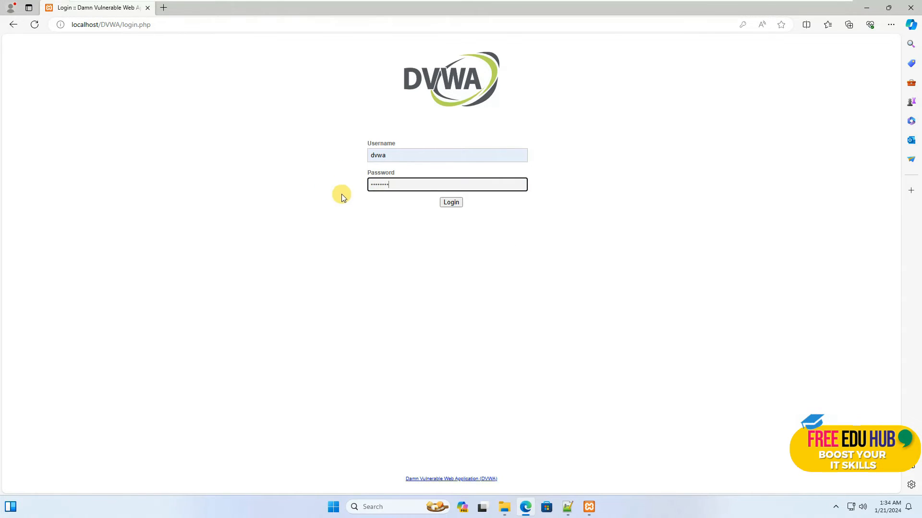
# Check the db_password value in config.inc.php in Notepad++, return to the browser, and submit the DVWA login
pyautogui.click(575, 511)
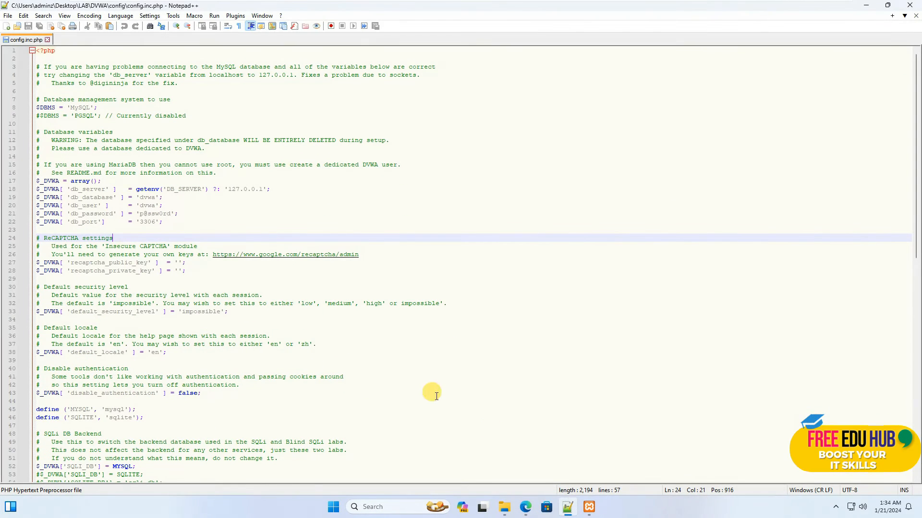
pyautogui.moveTo(140, 213); pyautogui.dragTo(167, 213)
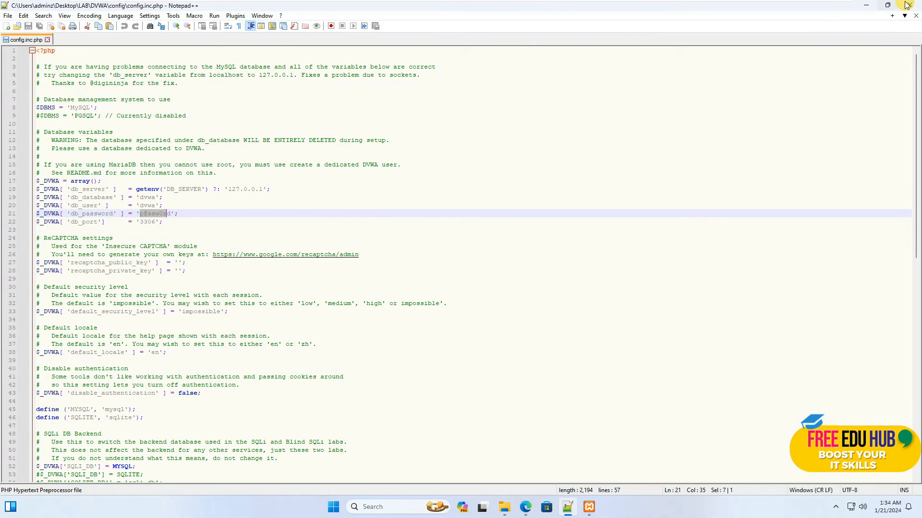
pyautogui.click(859, 7)
pyautogui.click(454, 207)
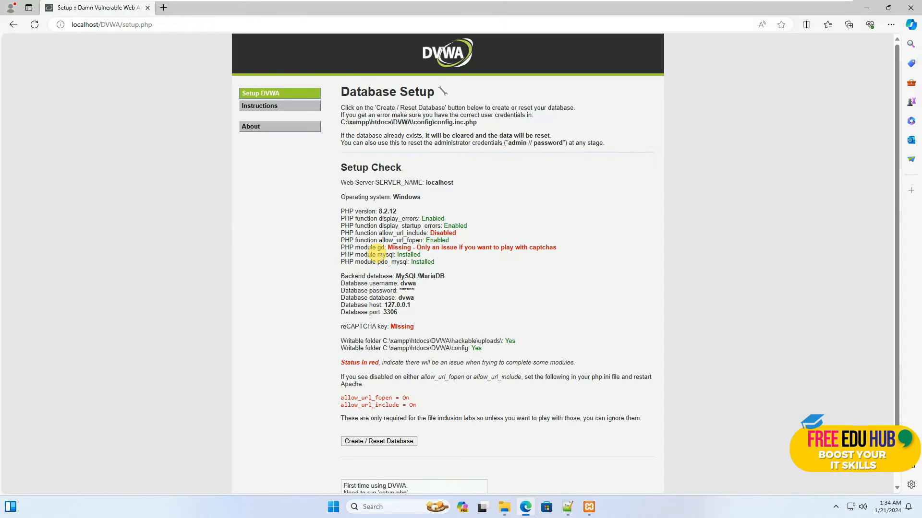
# Review the Setup Check list, create the DVWA database from the Database Setup page, and follow the link to log in
pyautogui.scroll(-2, 407, 196)
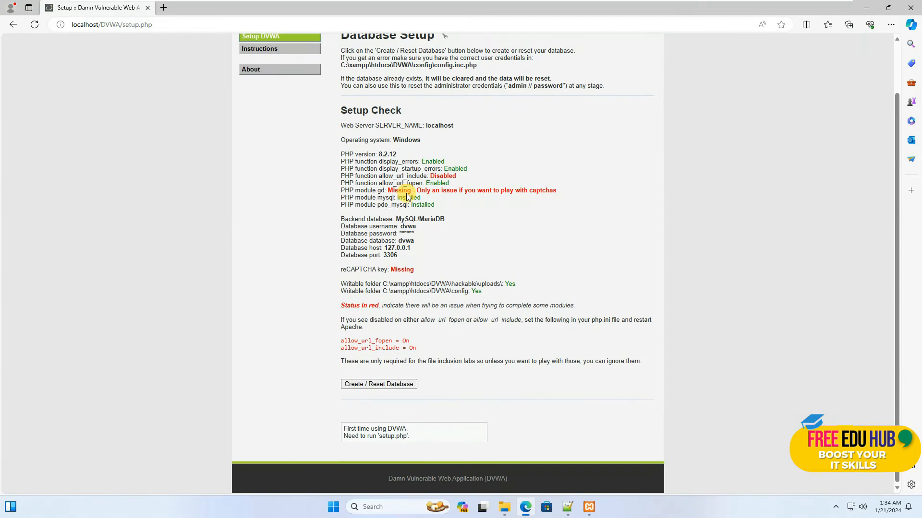
pyautogui.scroll(2, 388, 391)
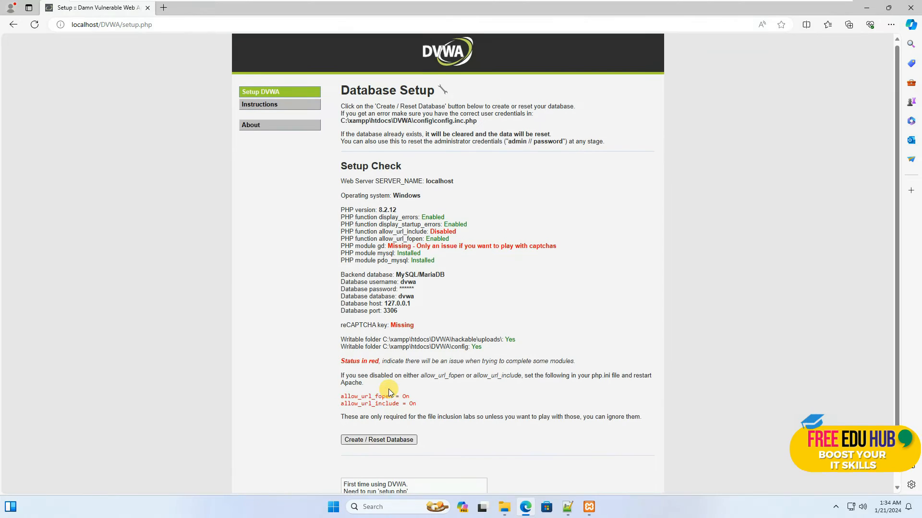
pyautogui.scroll(-2, 401, 432)
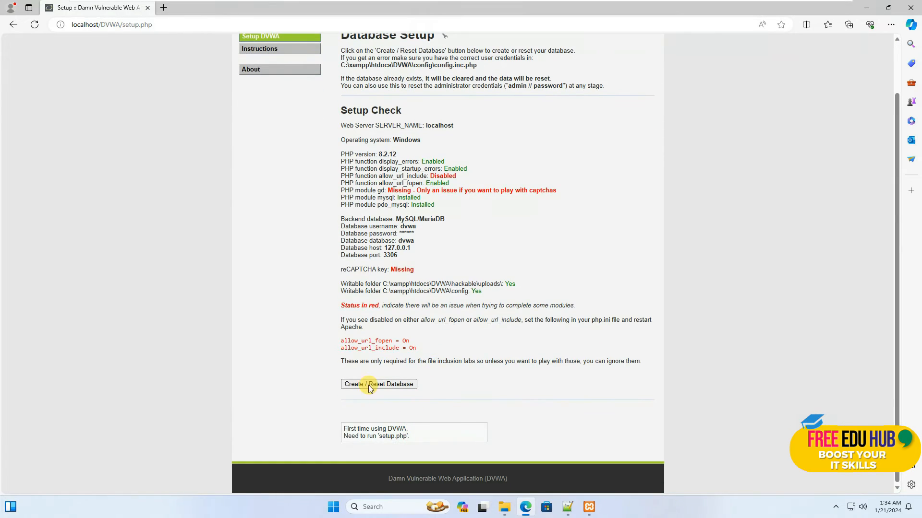
pyautogui.scroll(2, 384, 385)
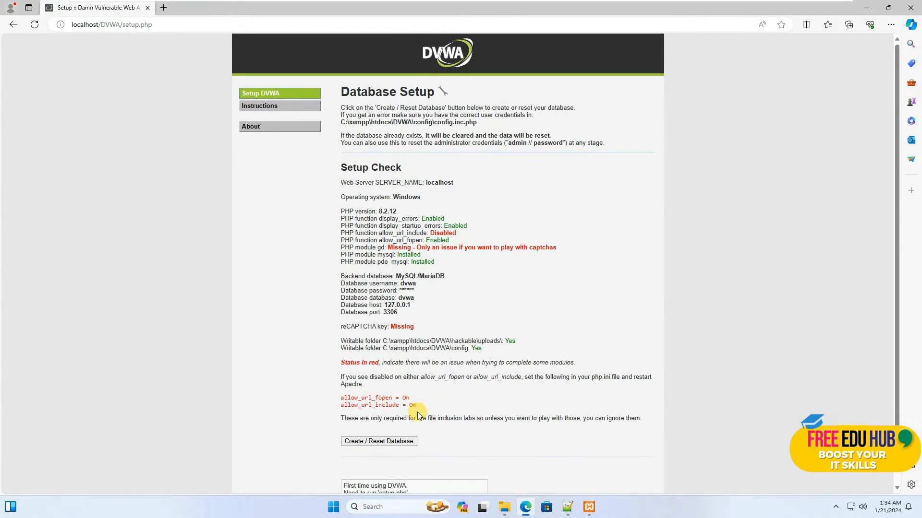
pyautogui.click(377, 442)
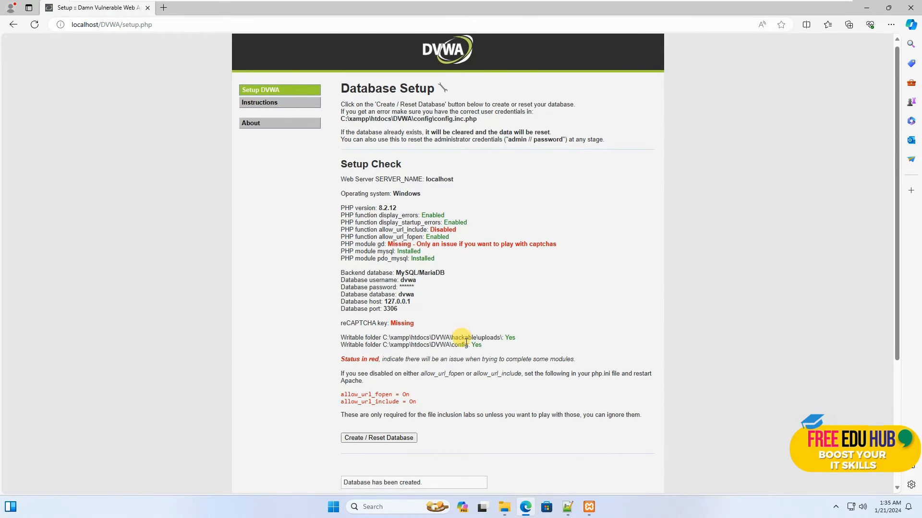
pyautogui.scroll(-4, 466, 365)
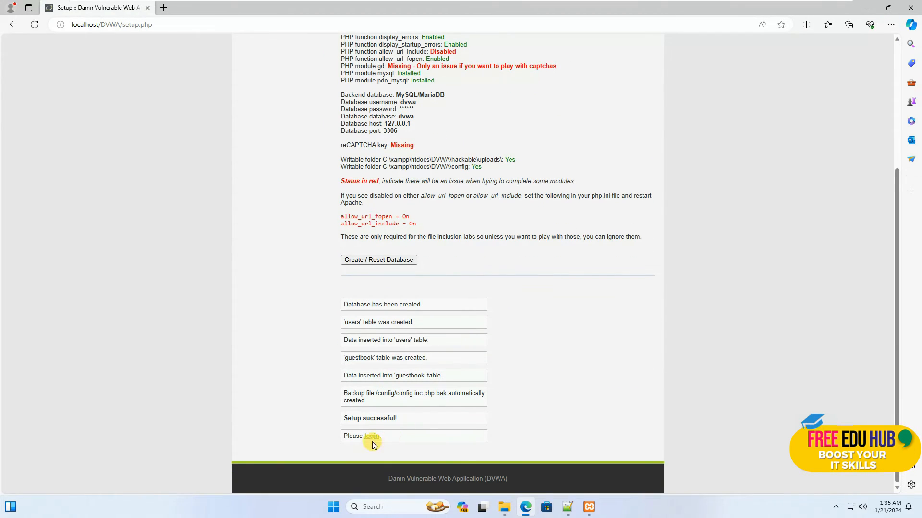
pyautogui.click(375, 442)
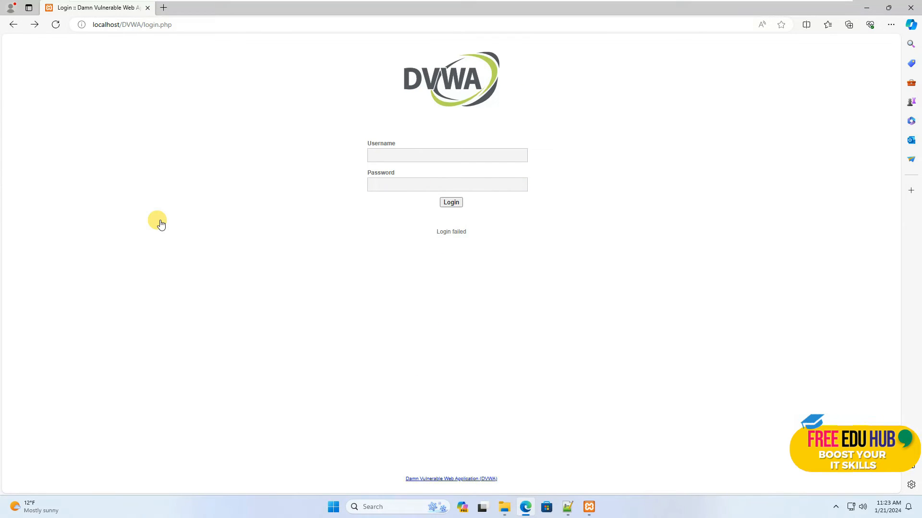
# Enter admin as the username on the DVWA login form and move on to the password field
pyautogui.click(378, 154)
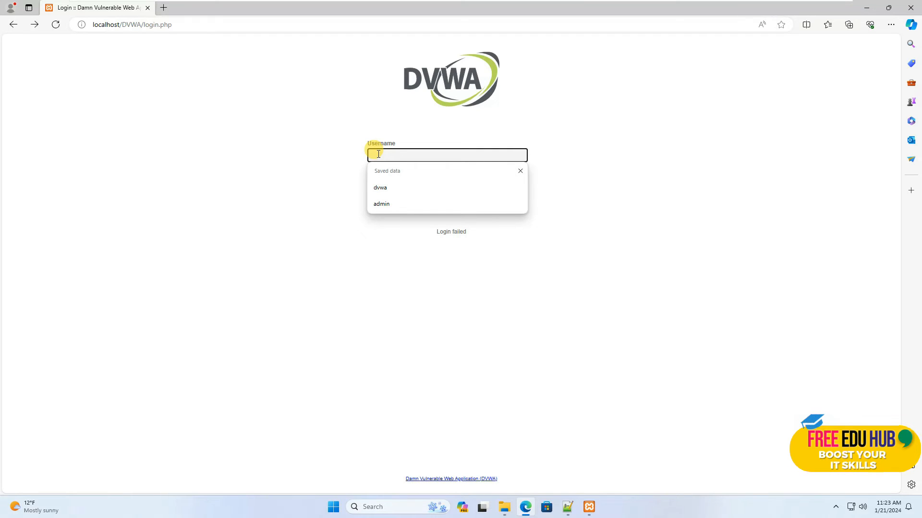
pyautogui.write('admin')
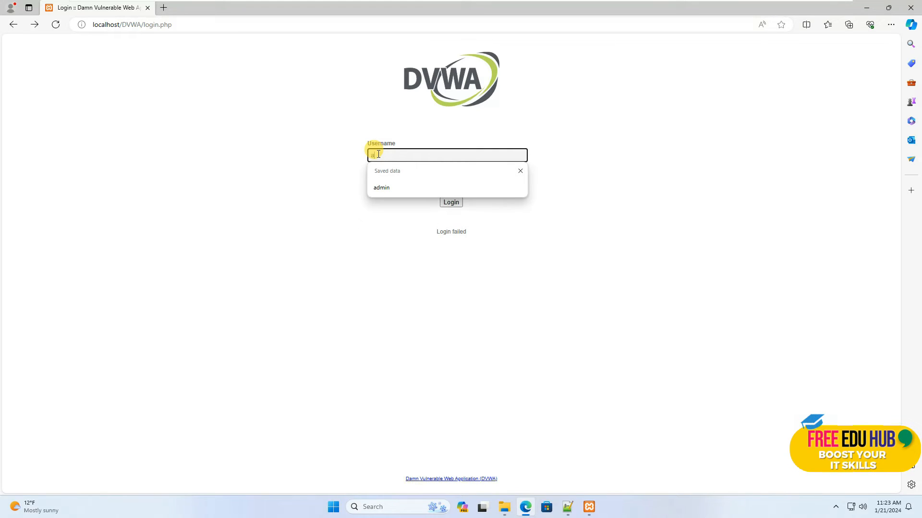
pyautogui.press('Tab')
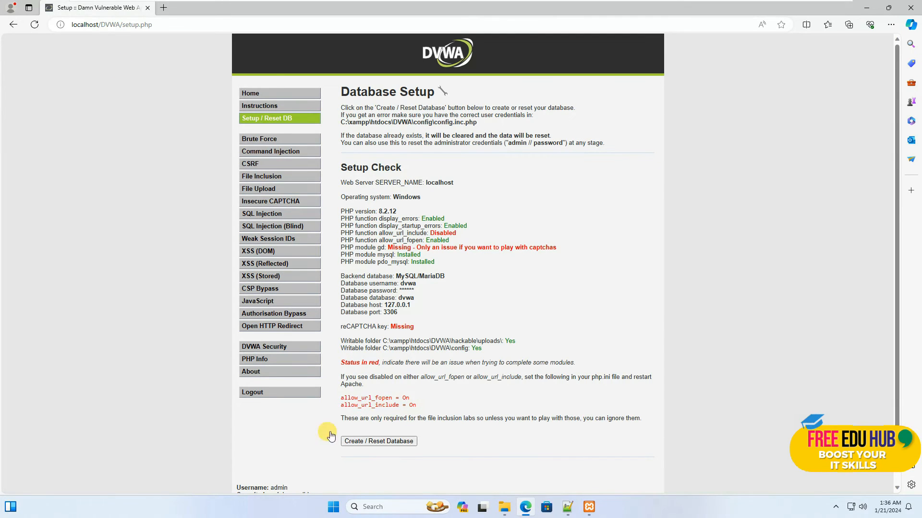
# Switch to the XAMPP Control Panel, open Apache's php.ini configuration file, and maximize its Notepad window
pyautogui.click(590, 508)
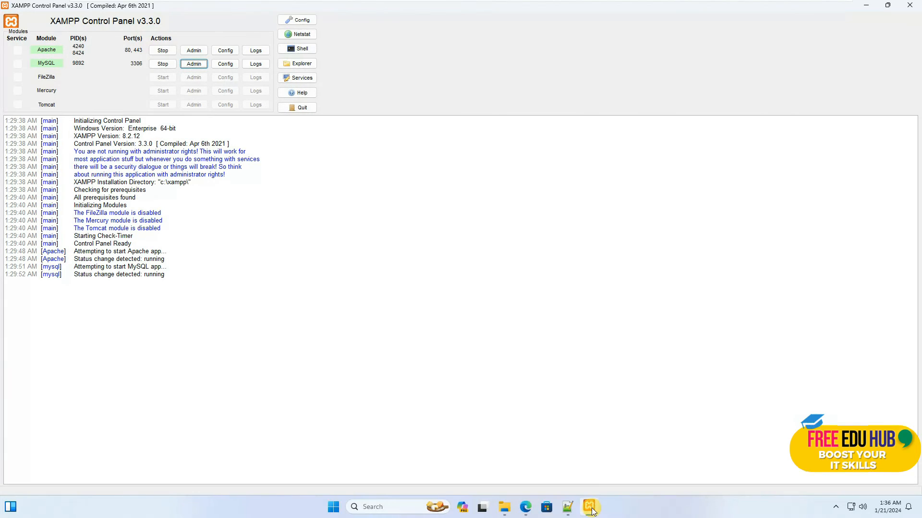
pyautogui.click(225, 51)
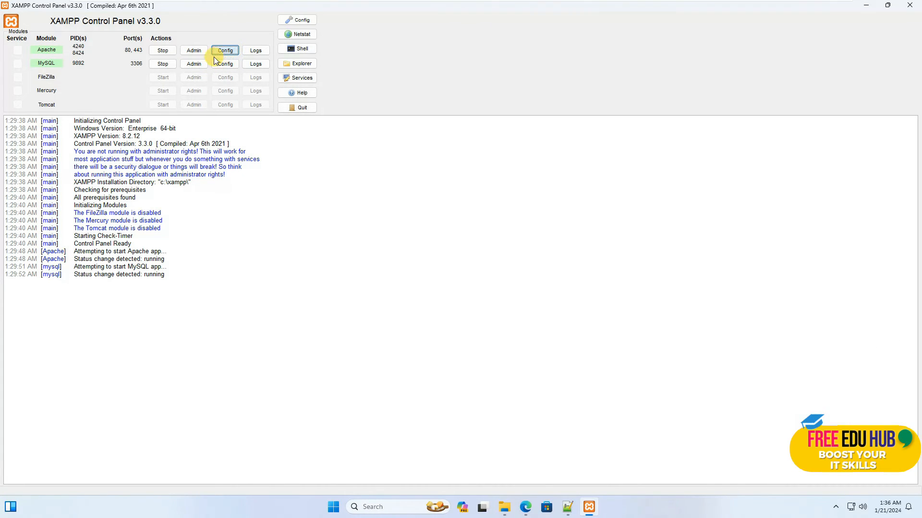
pyautogui.click(227, 52)
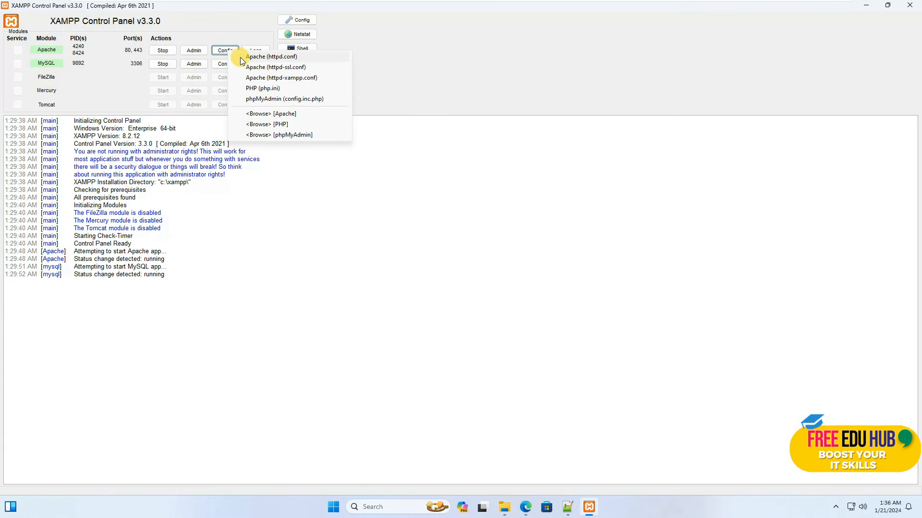
pyautogui.click(260, 89)
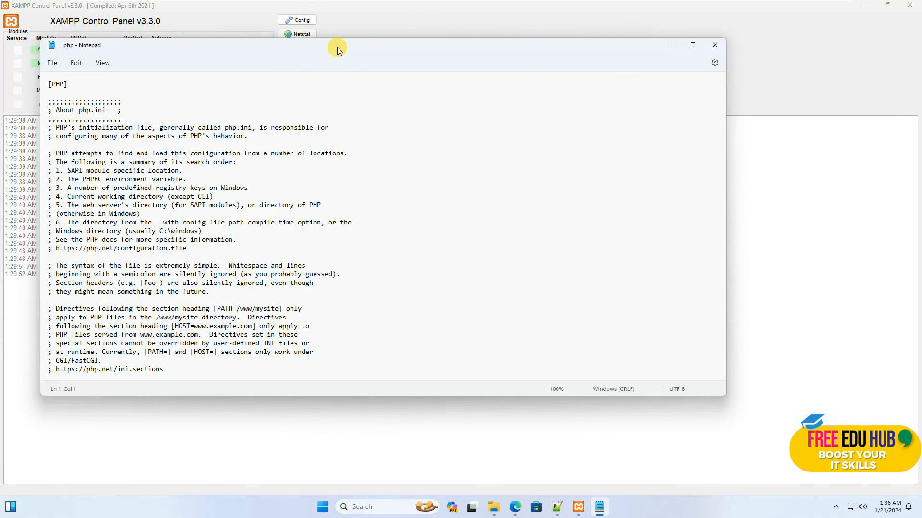
pyautogui.doubleClick(337, 48)
# Copy the setting name allow_url_include from the DVWA Setup Check in the browser and find it in php.ini in Notepad
pyautogui.moveTo(572, 512)
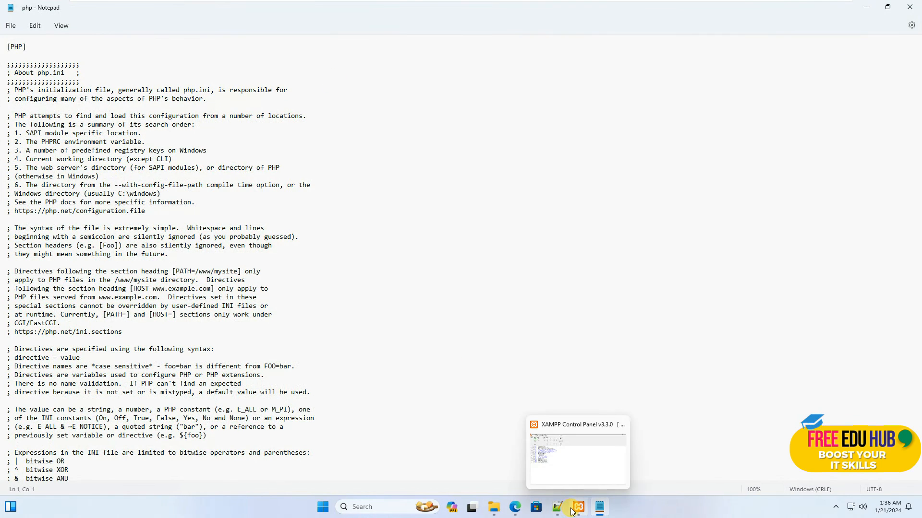
pyautogui.click(515, 508)
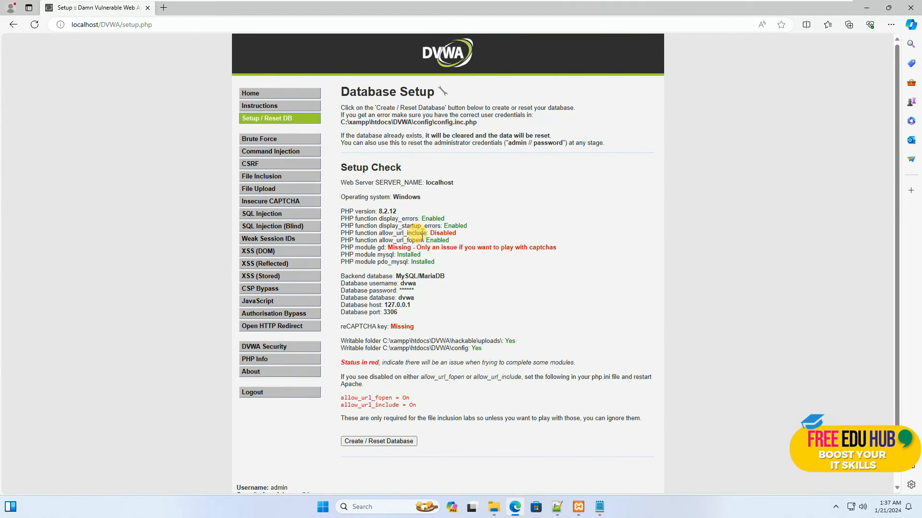
pyautogui.moveTo(380, 234); pyautogui.dragTo(427, 234)
pyautogui.hotkey('ctrl', 'c')
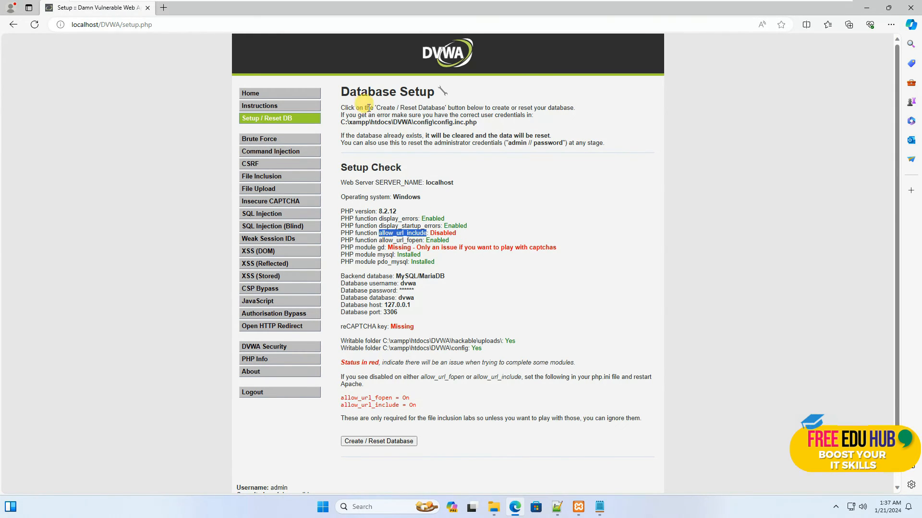
pyautogui.click(599, 507)
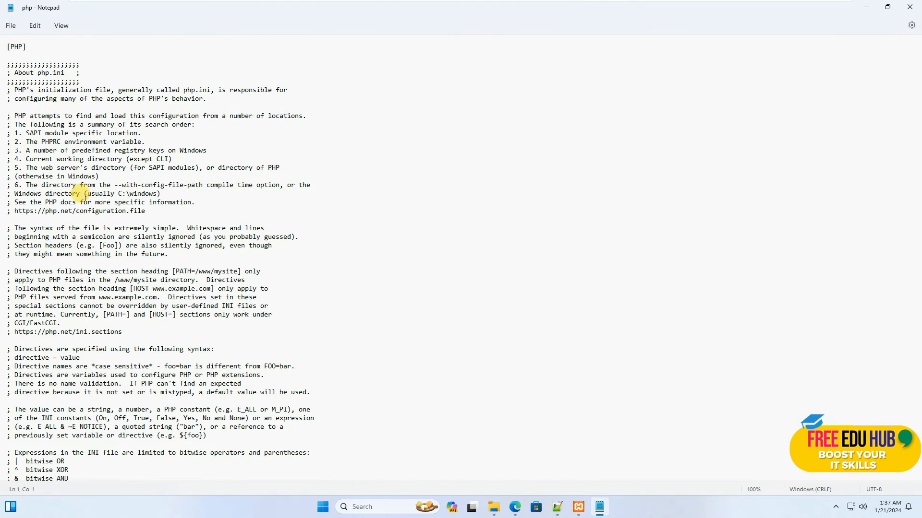
pyautogui.click(24, 44)
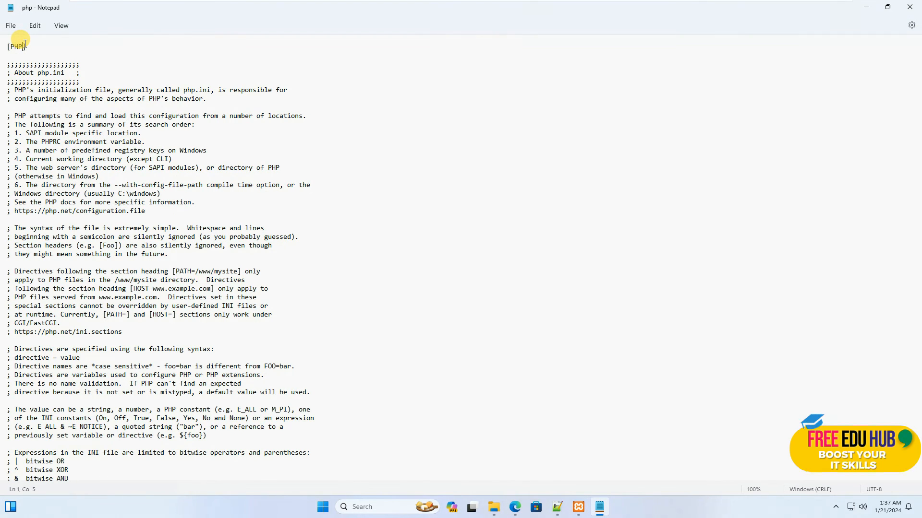
pyautogui.hotkey('ctrl', 'f')
pyautogui.hotkey('ctrl', 'v')
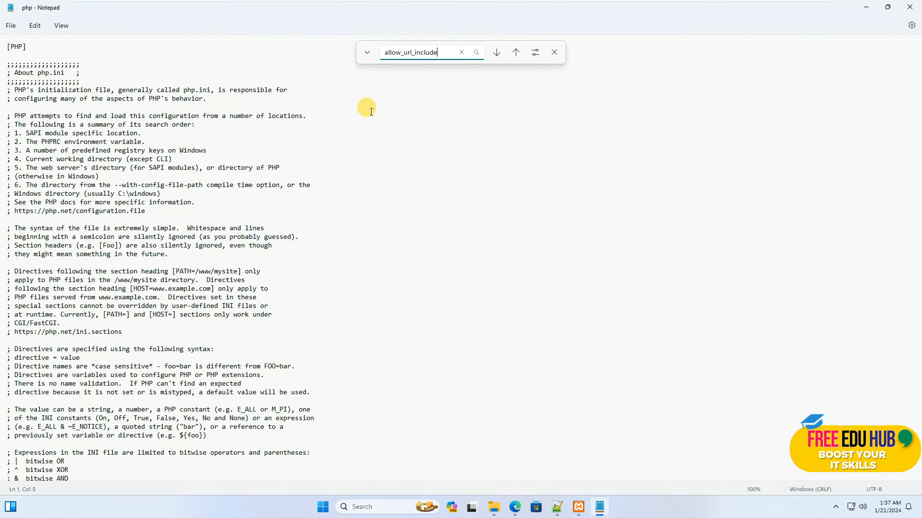
pyautogui.press('Return')
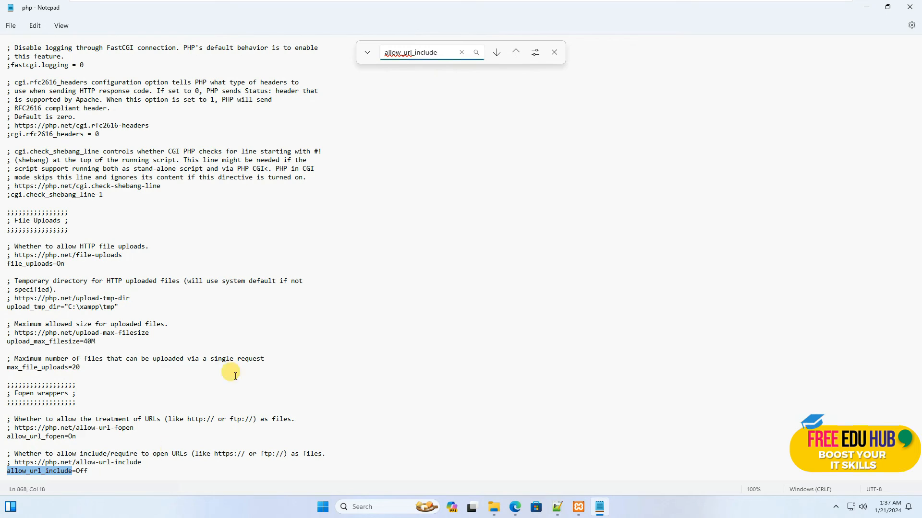
# Set allow_url_include to On in the Fopen wrappers section of php.ini
pyautogui.click(93, 472)
pyautogui.press('BackSpace')
pyautogui.press('BackSpace')
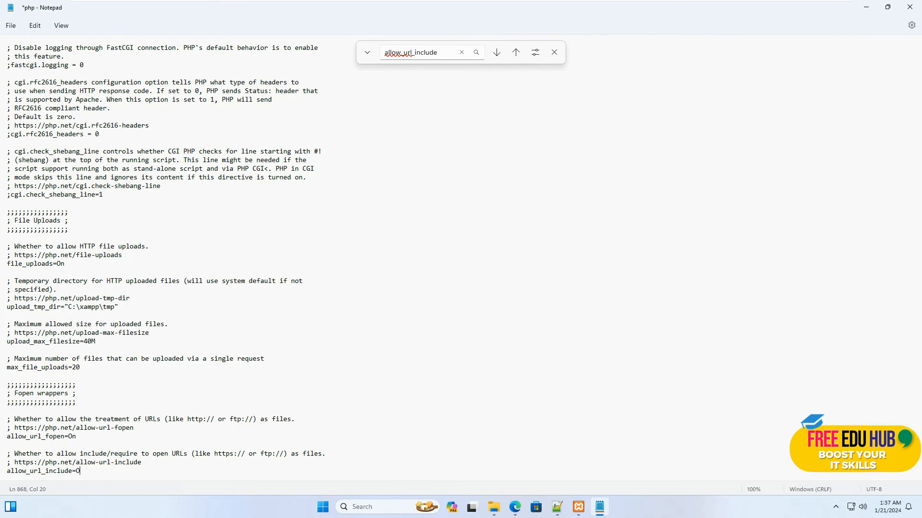
pyautogui.write('n')
# Check the missing PHP module's name on the DVWA setup page in the browser and search php.ini in Notepad for gd
pyautogui.moveTo(579, 513)
pyautogui.click(517, 508)
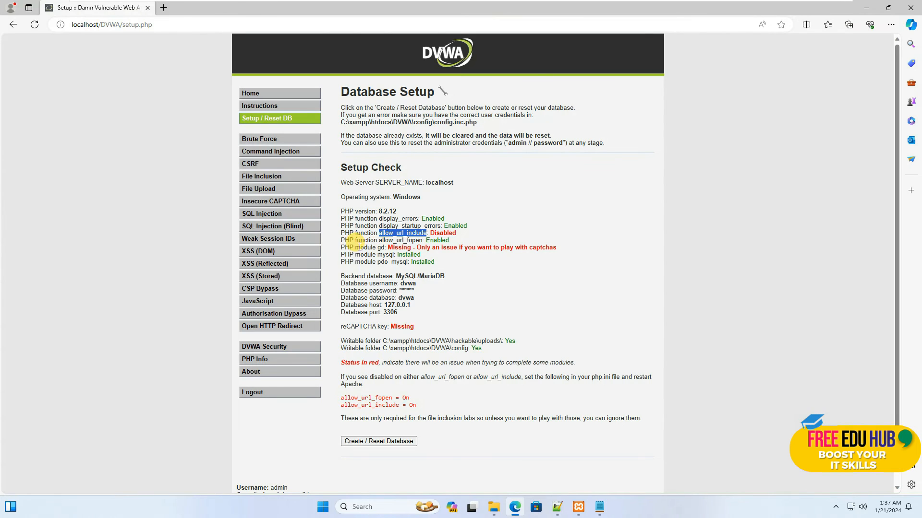
pyautogui.click(383, 248)
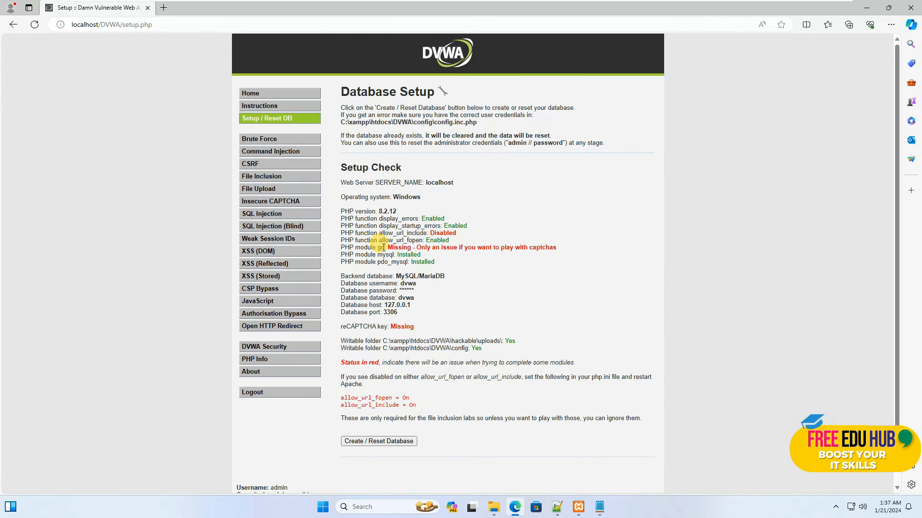
pyautogui.click(599, 506)
pyautogui.click(437, 52)
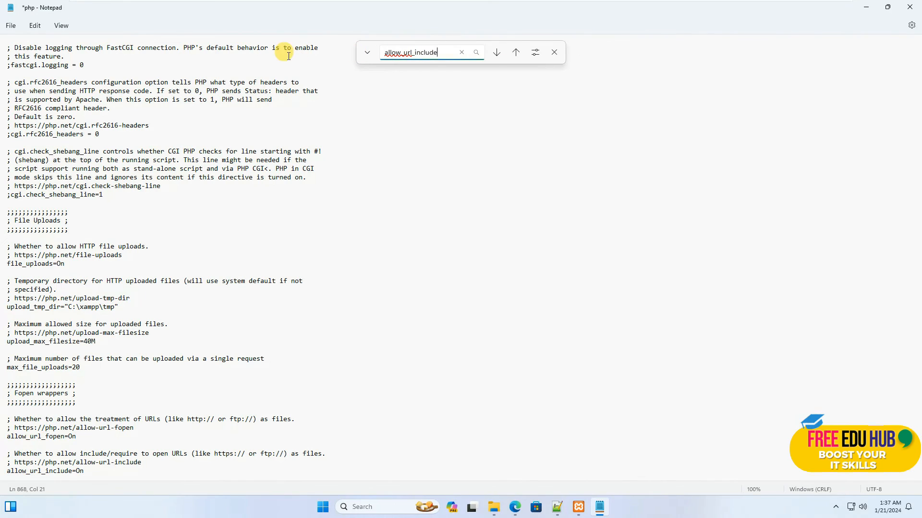
pyautogui.doubleClick(412, 59)
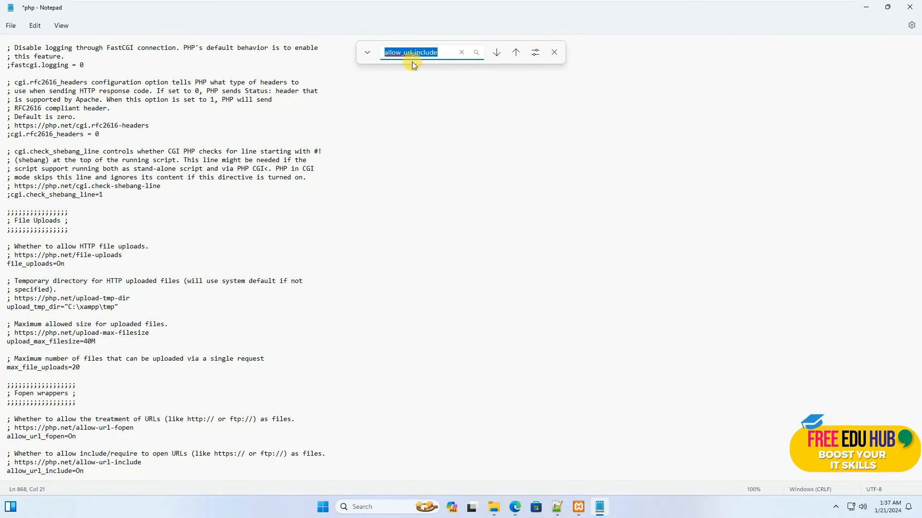
pyautogui.write('gd')
pyautogui.press('Return')
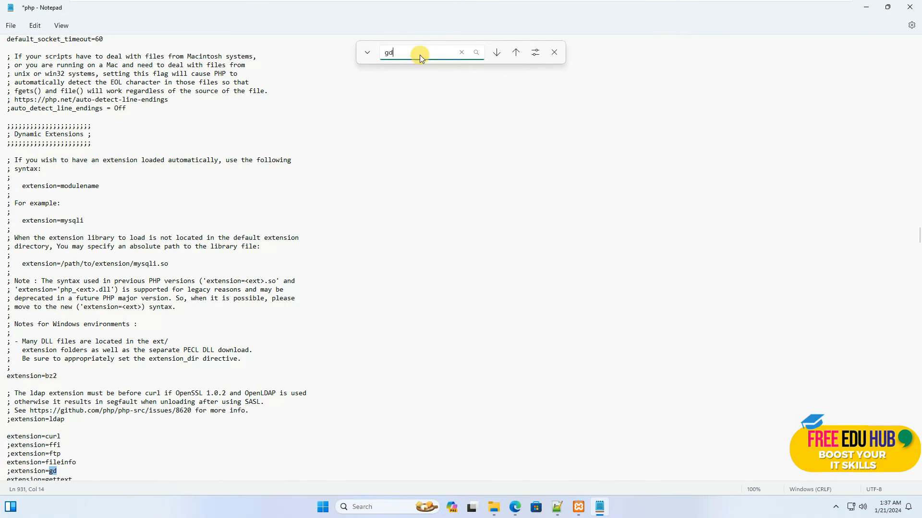
# Uncomment the extension=gd line in php.ini by removing its leading semicolon, and close the search bar
pyautogui.scroll(-2, 132, 280)
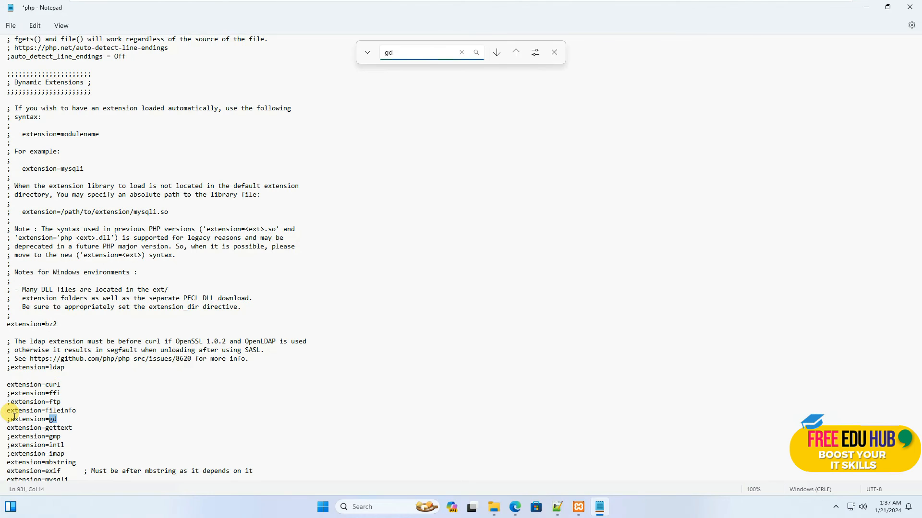
pyautogui.click(11, 420)
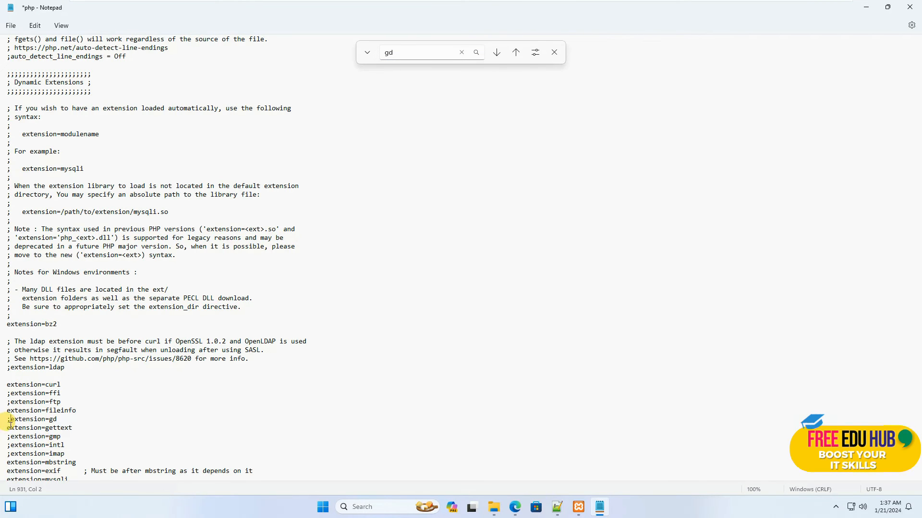
pyautogui.press('BackSpace')
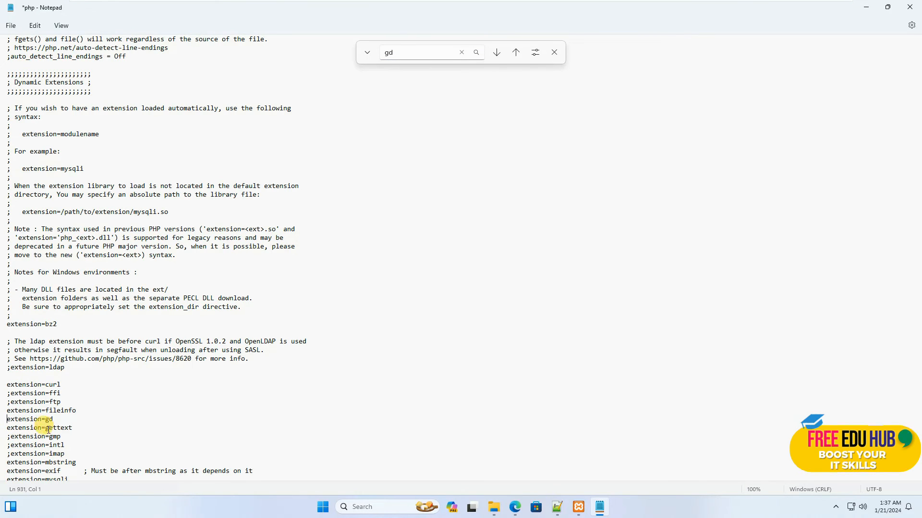
pyautogui.click(554, 52)
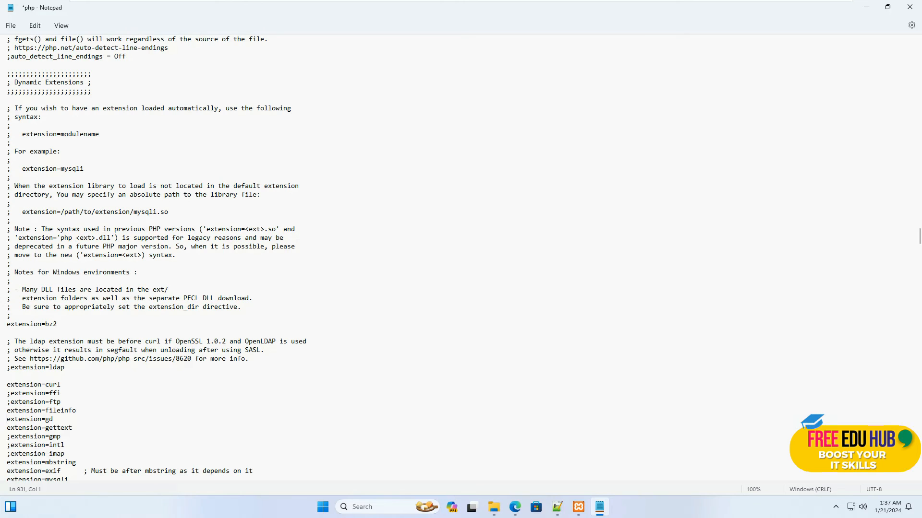
# Save the changes to php.ini and close the file
pyautogui.click(14, 26)
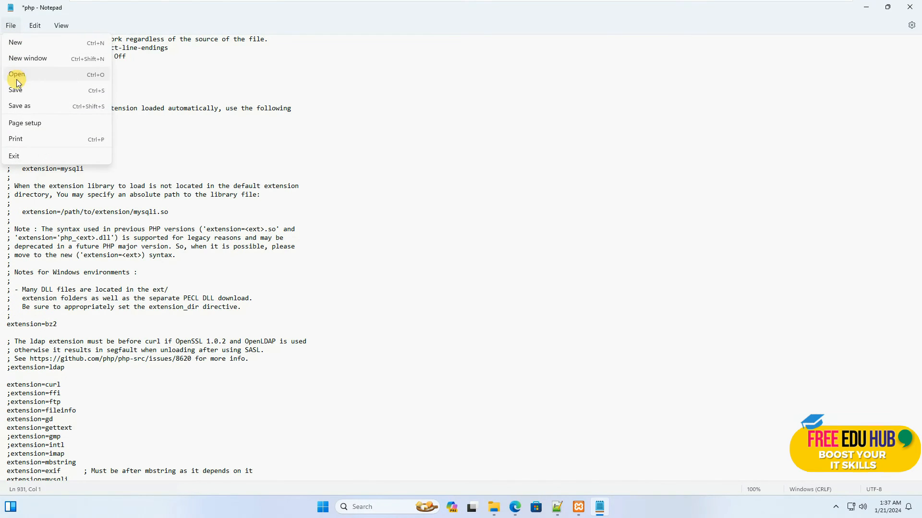
pyautogui.click(19, 92)
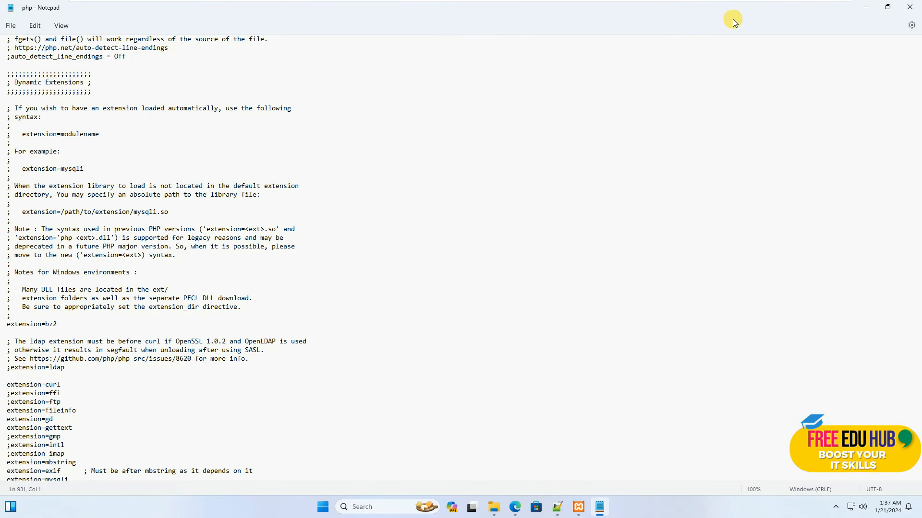
pyautogui.click(910, 7)
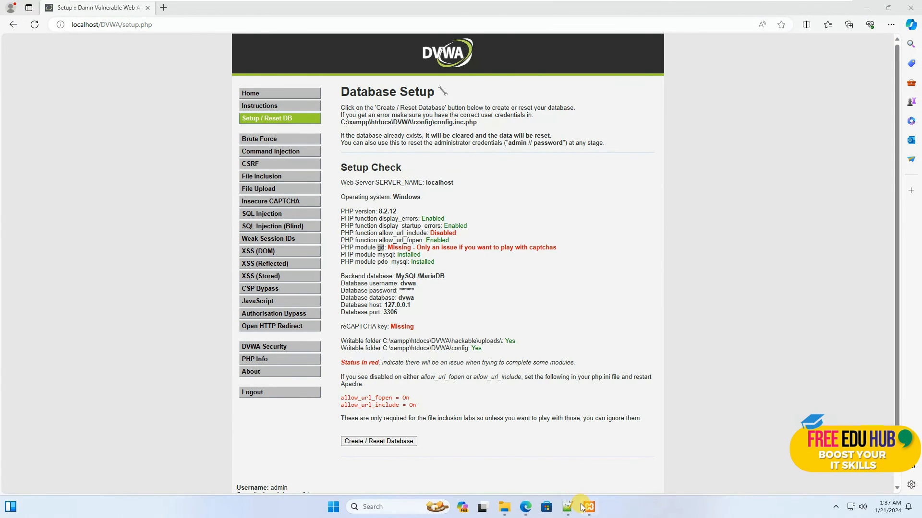
# Stop and restart Apache in the XAMPP Control Panel, minimize it, and reload the DVWA setup page in the browser
pyautogui.click(583, 507)
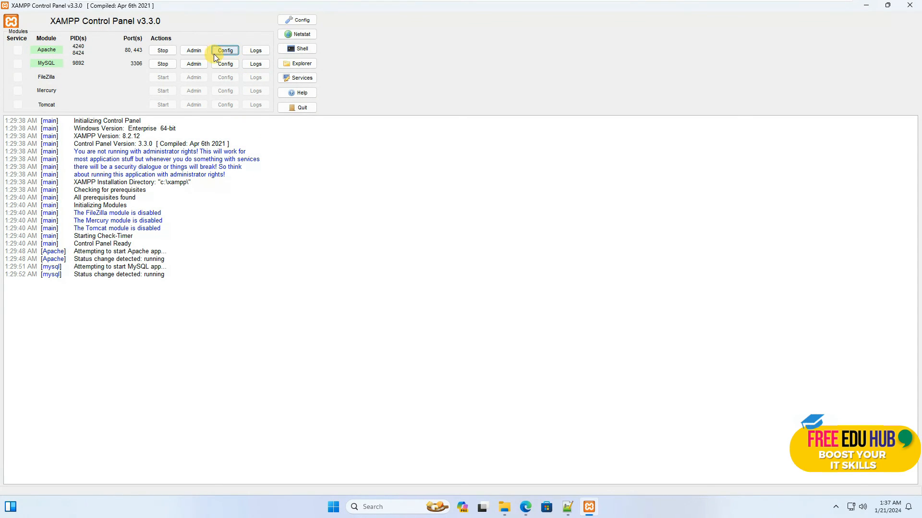
pyautogui.click(162, 51)
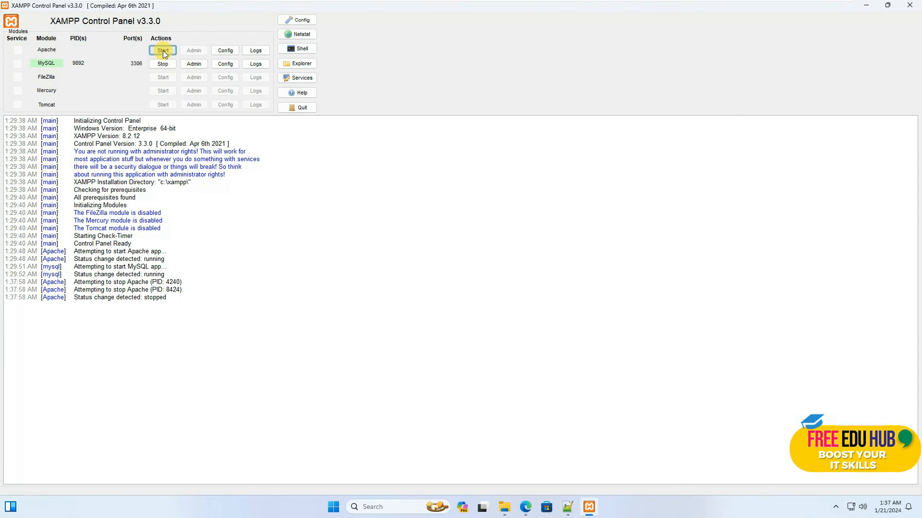
pyautogui.click(162, 53)
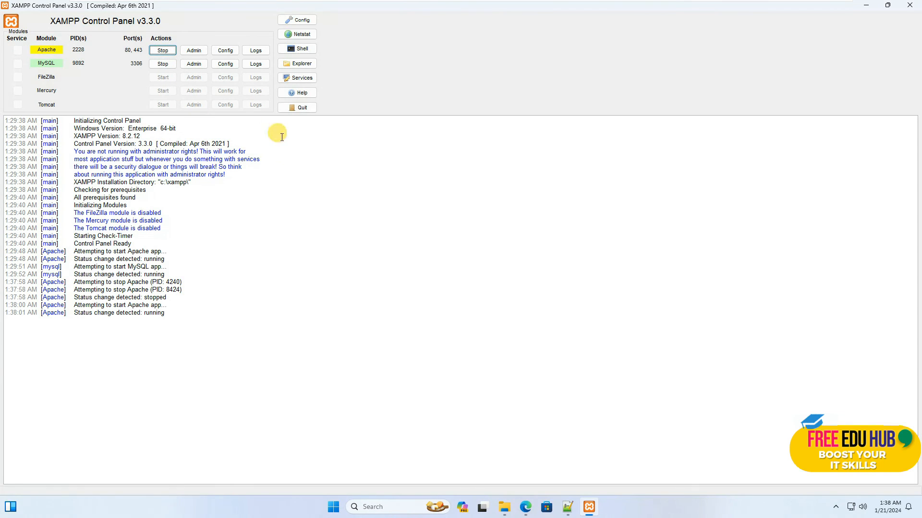
pyautogui.click(865, 6)
pyautogui.click(35, 25)
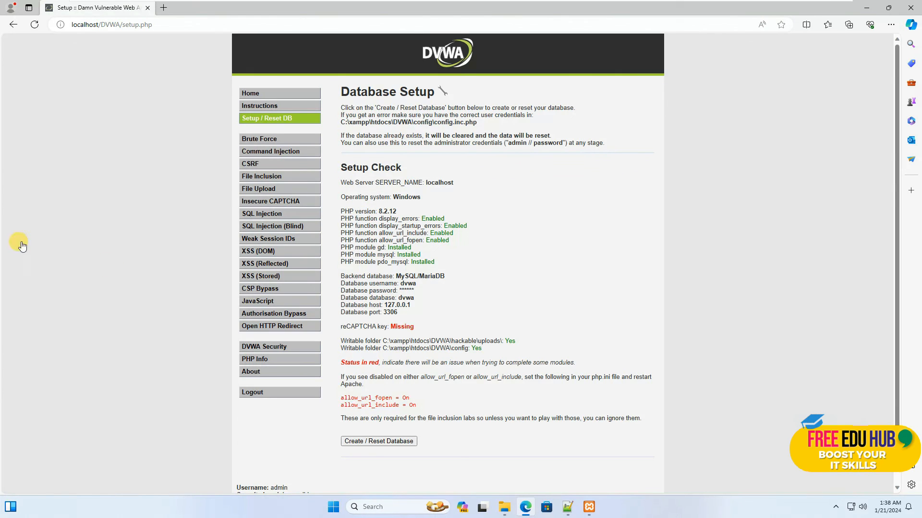
# Visit the XSS (Reflected) page, and set the security level to Low on the DVWA Security page
pyautogui.click(279, 265)
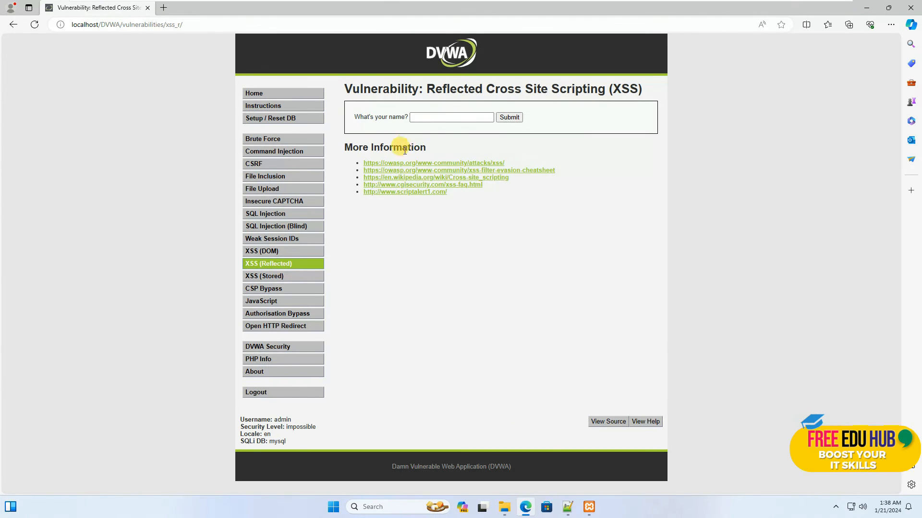
pyautogui.click(276, 348)
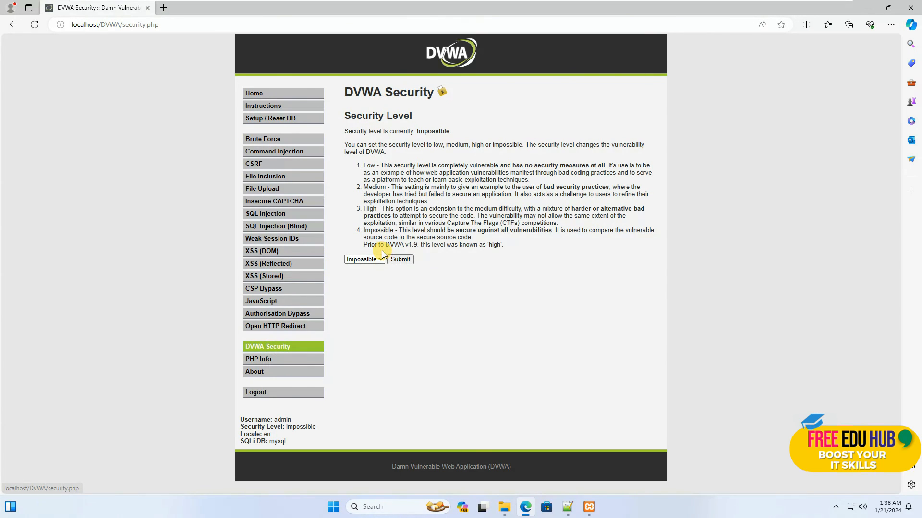
pyautogui.click(370, 260)
pyautogui.click(373, 270)
pyautogui.click(400, 259)
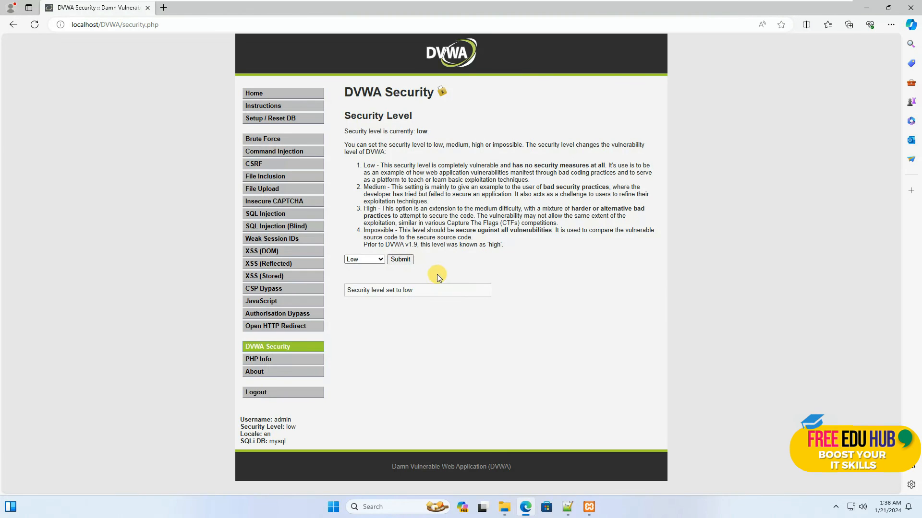
pyautogui.moveTo(419, 293); pyautogui.dragTo(380, 293)
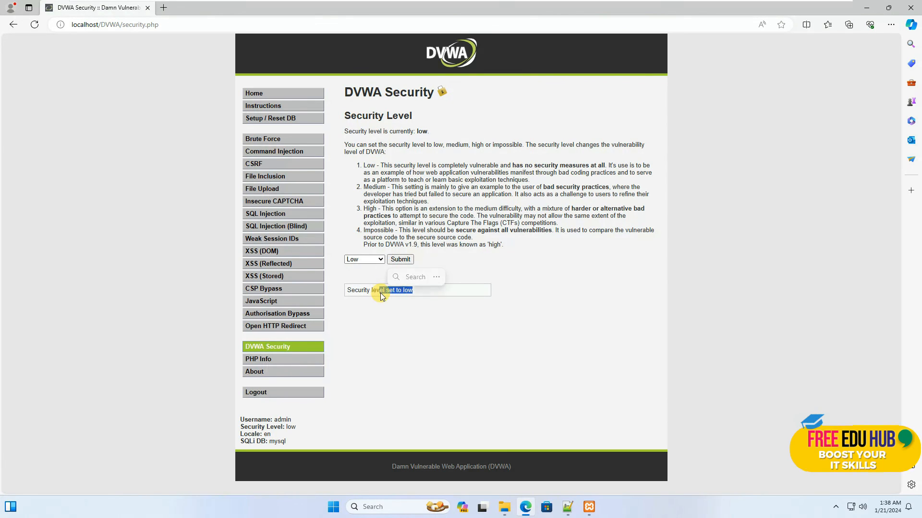
# Submit a sample first name in the name form on the XSS (Reflected) page
pyautogui.click(272, 265)
pyautogui.click(430, 117)
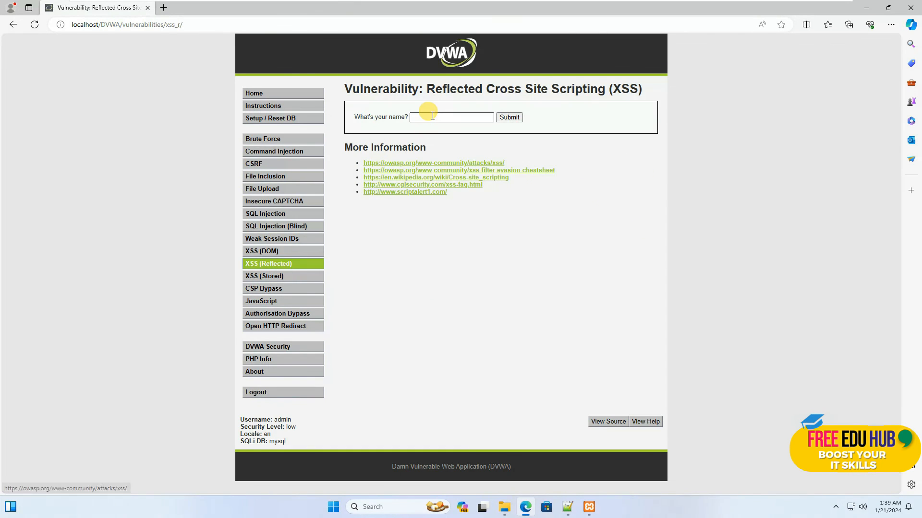
pyautogui.write('Bob')
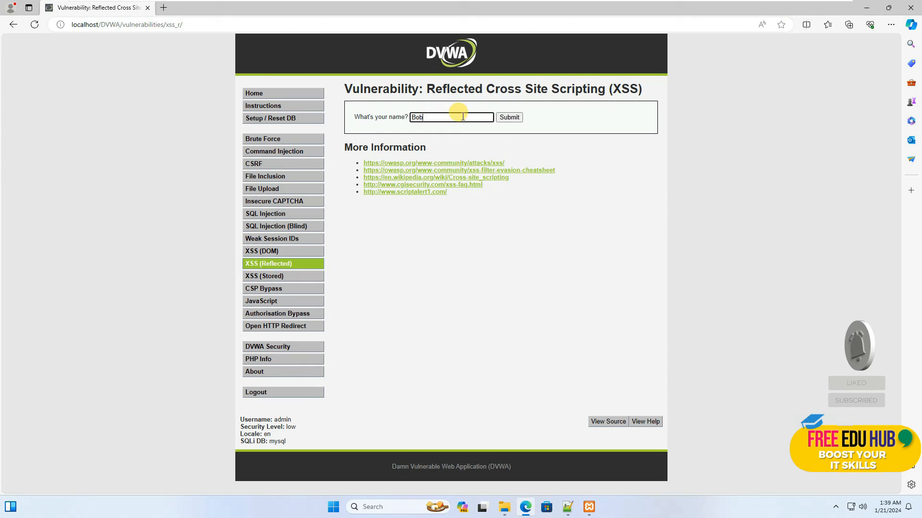
pyautogui.click(509, 119)
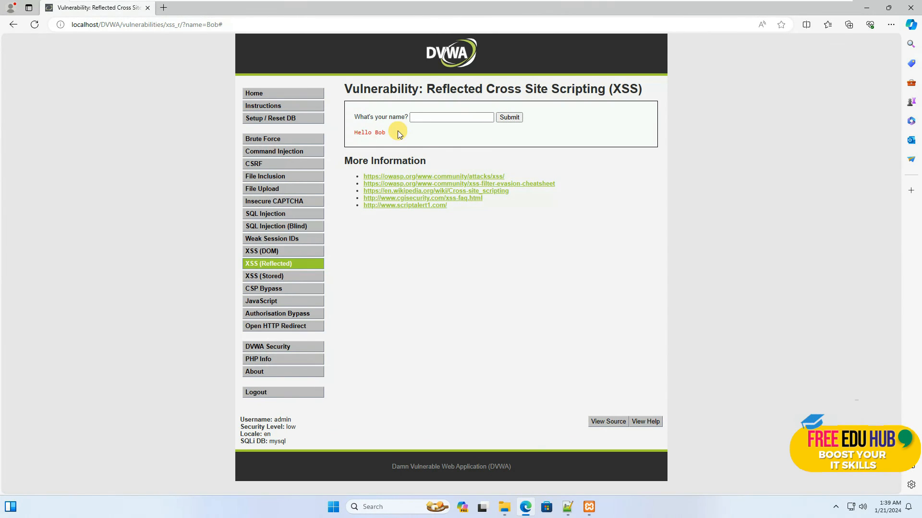